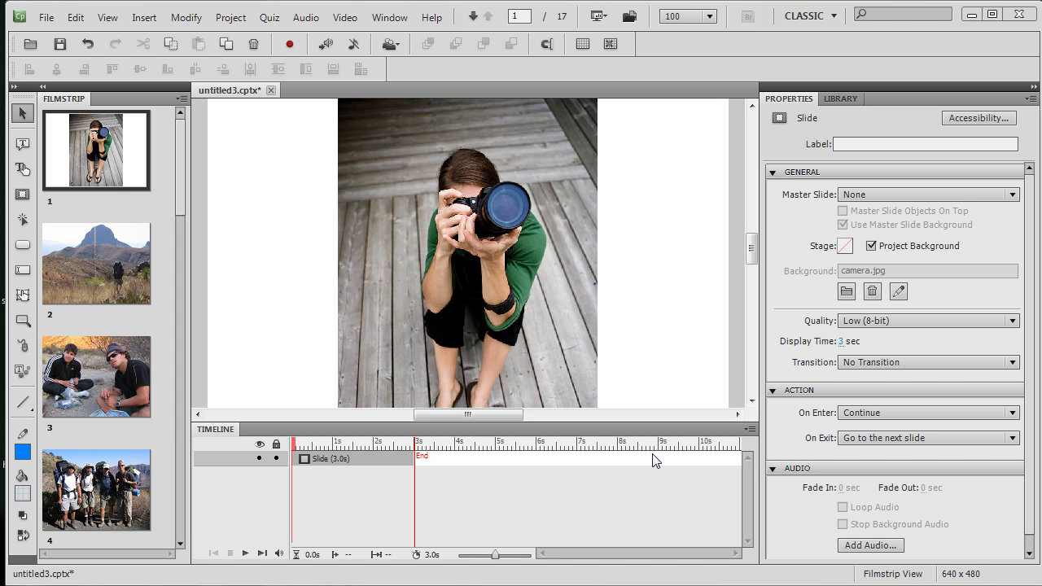
# Review the slide flow in the Branching View, then return to slide editing.
pyautogui.click(390, 18)
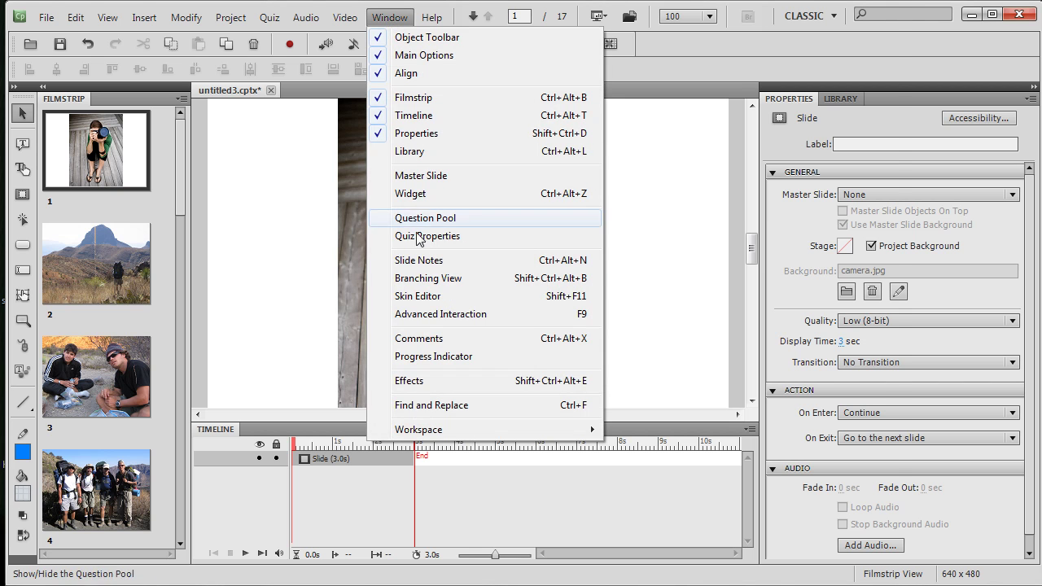
pyautogui.click(427, 278)
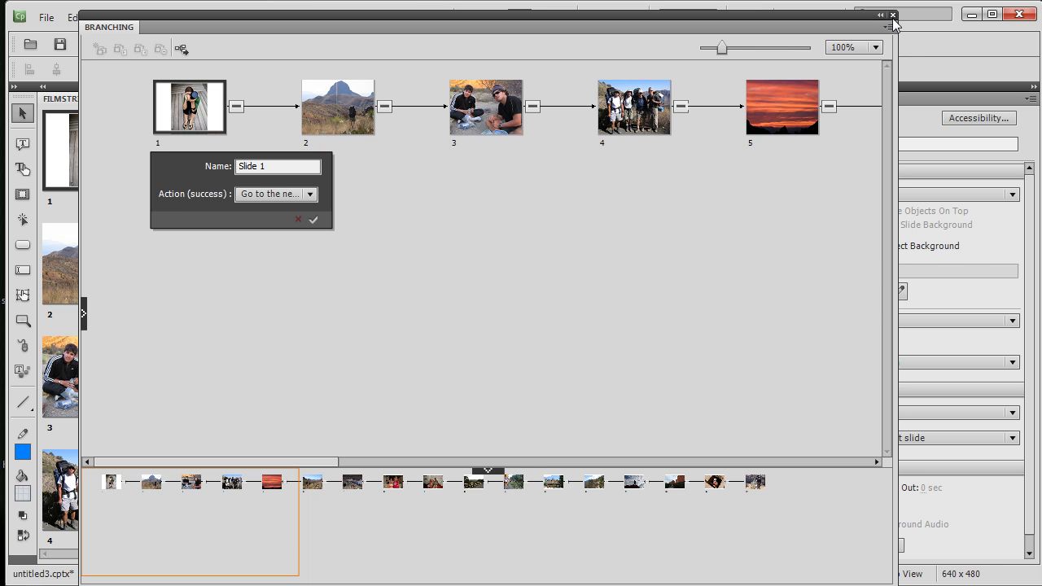
pyautogui.click(893, 16)
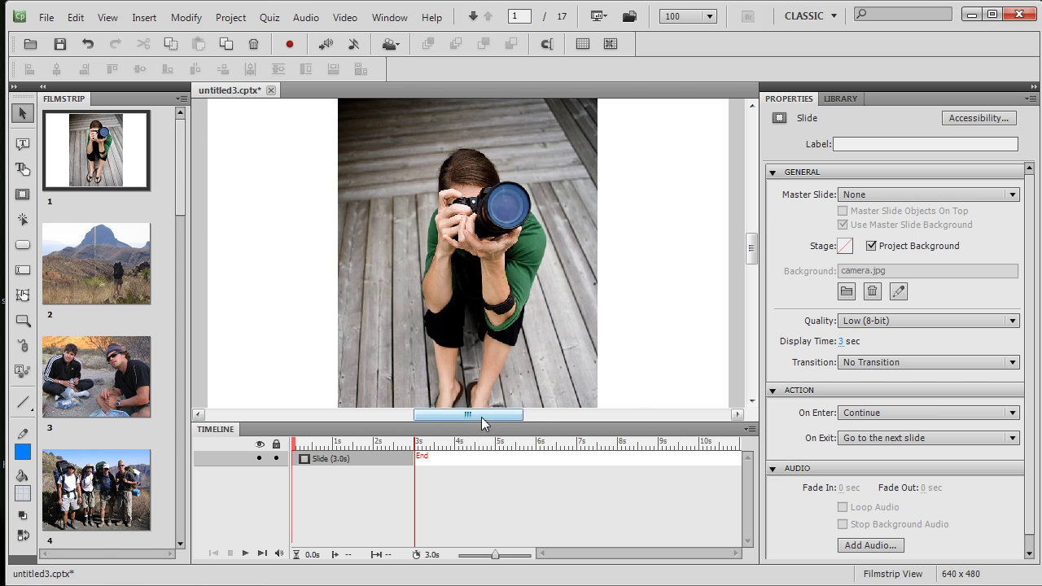
pyautogui.moveTo(481, 415); pyautogui.dragTo(493, 415)
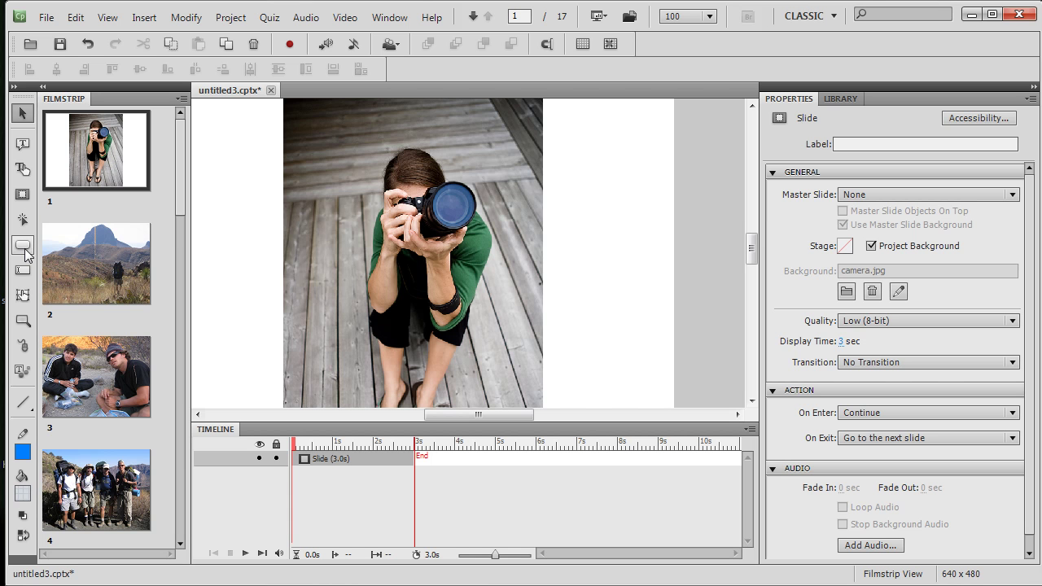
# Insert a text button at the slide's upper right and caption it 'Colorado'.
pyautogui.click(23, 246)
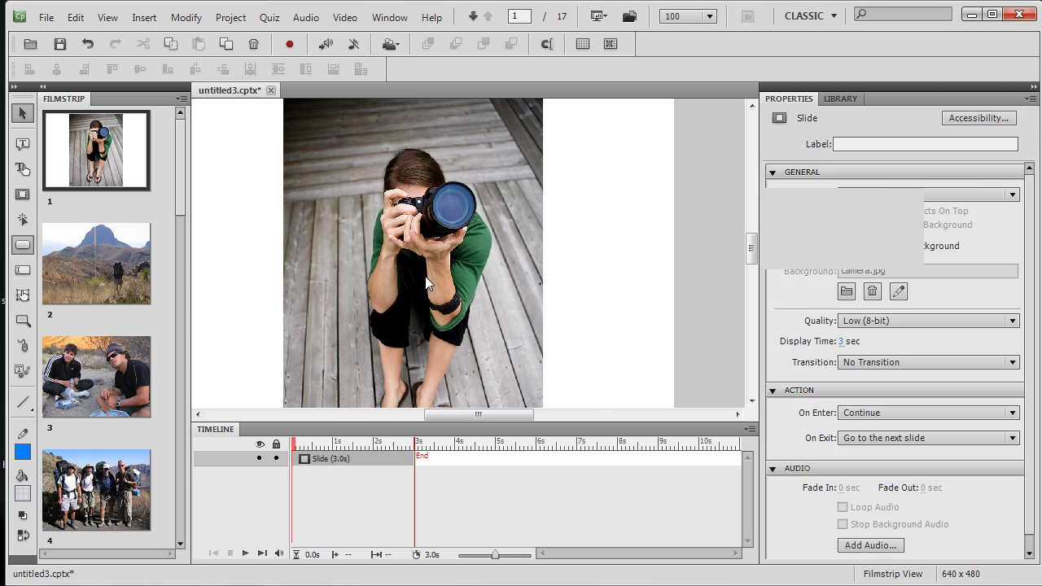
pyautogui.moveTo(426, 298); pyautogui.dragTo(603, 156)
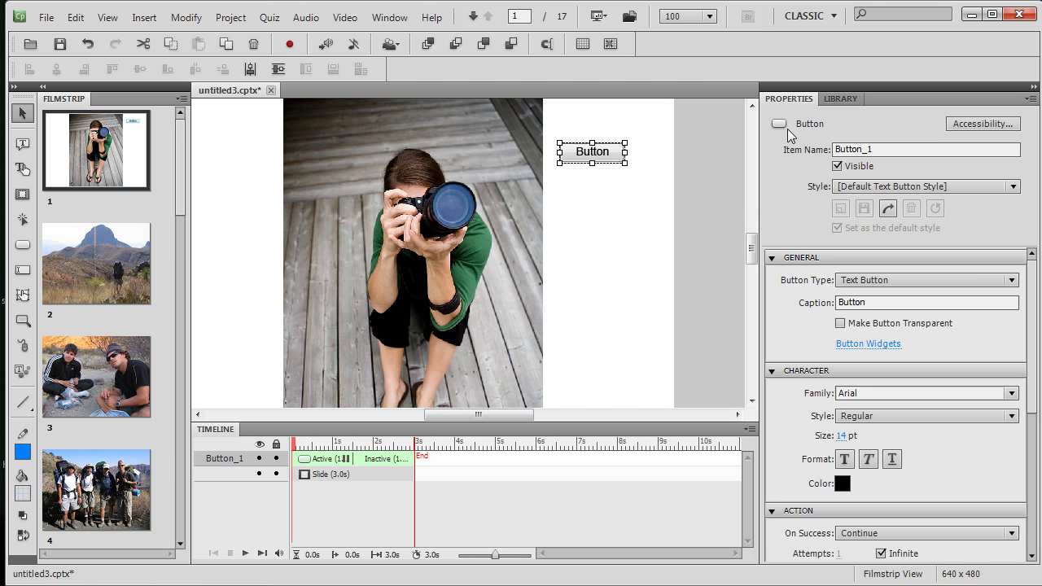
pyautogui.doubleClick(876, 303)
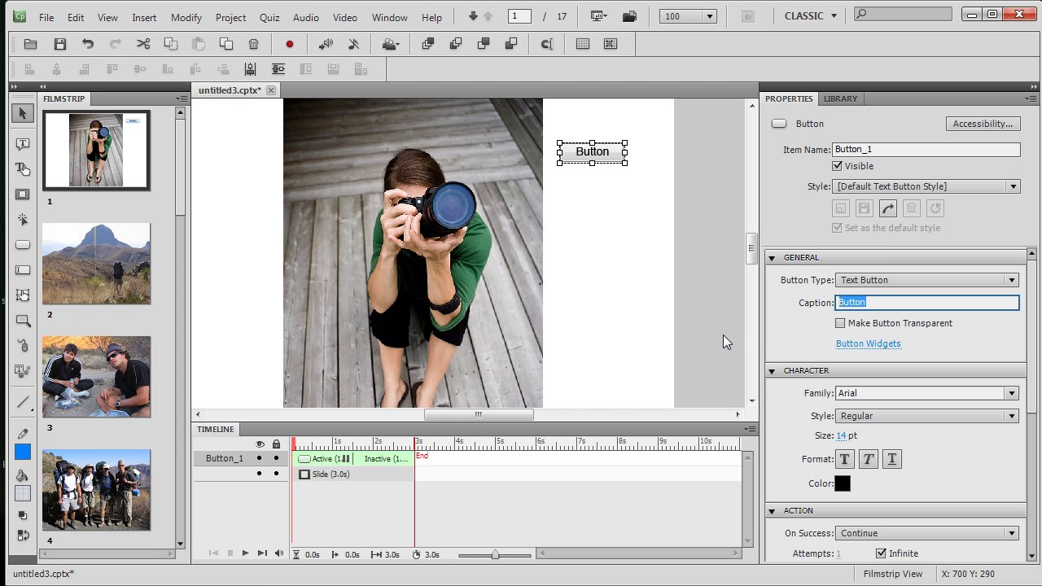
pyautogui.write('Color')
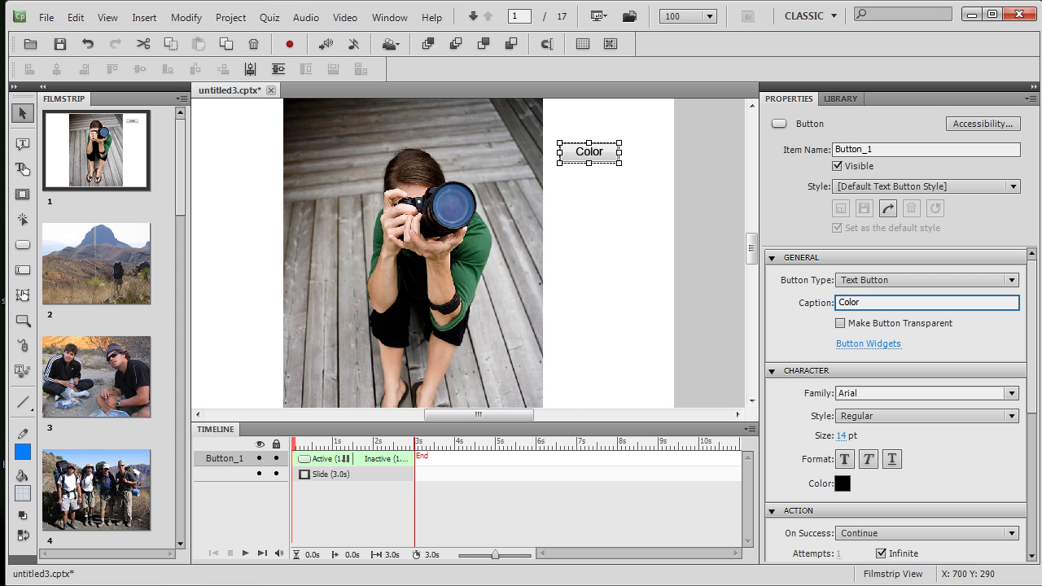
pyautogui.write('ado')
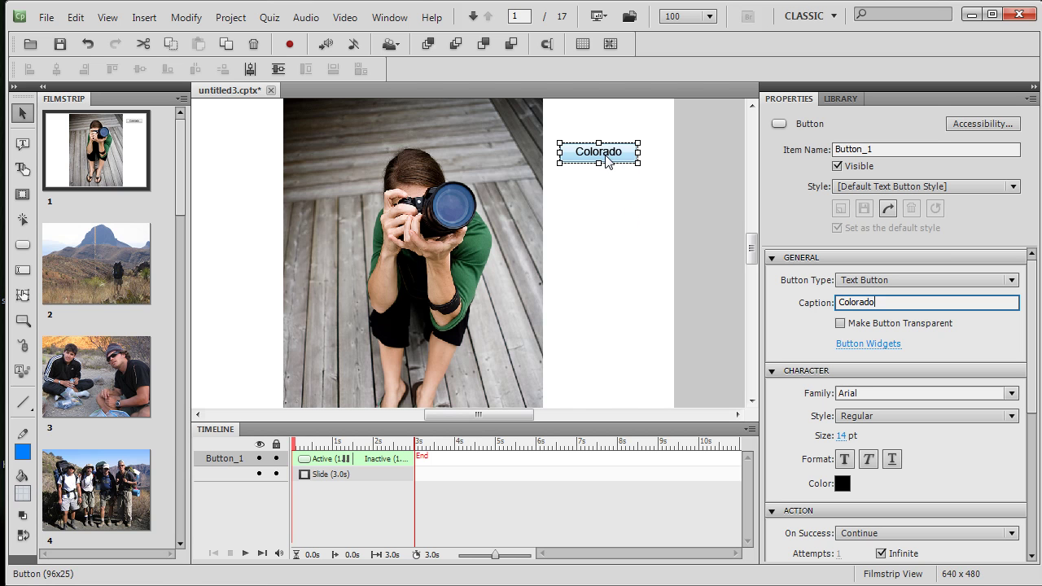
pyautogui.click(574, 158)
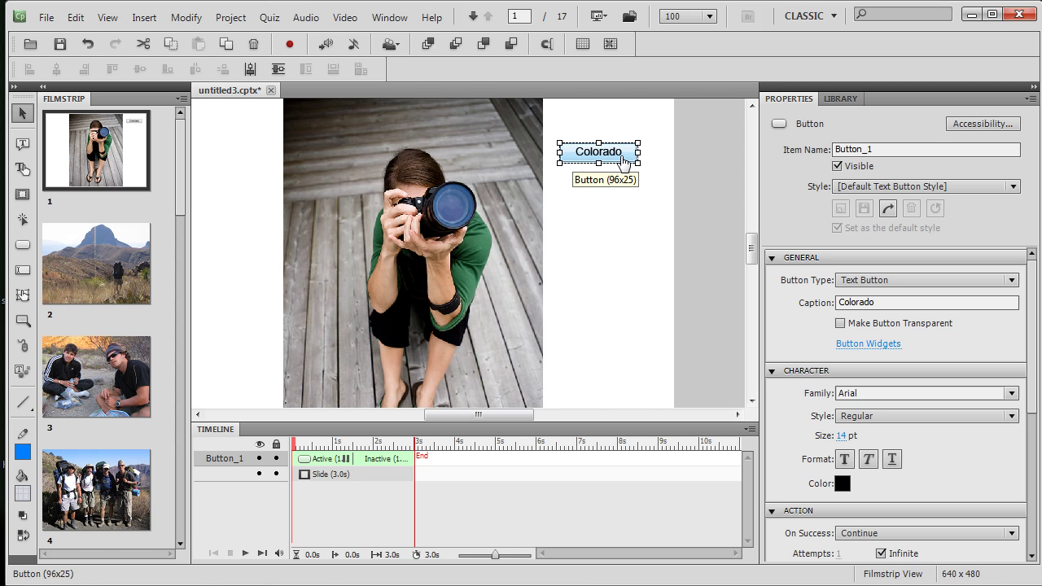
pyautogui.click(621, 207)
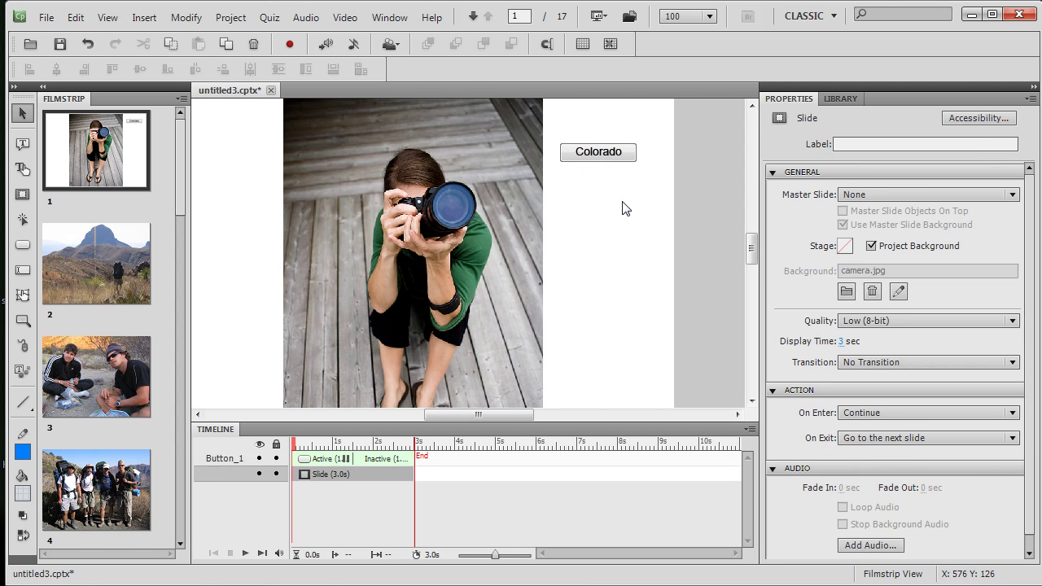
pyautogui.click(76, 17)
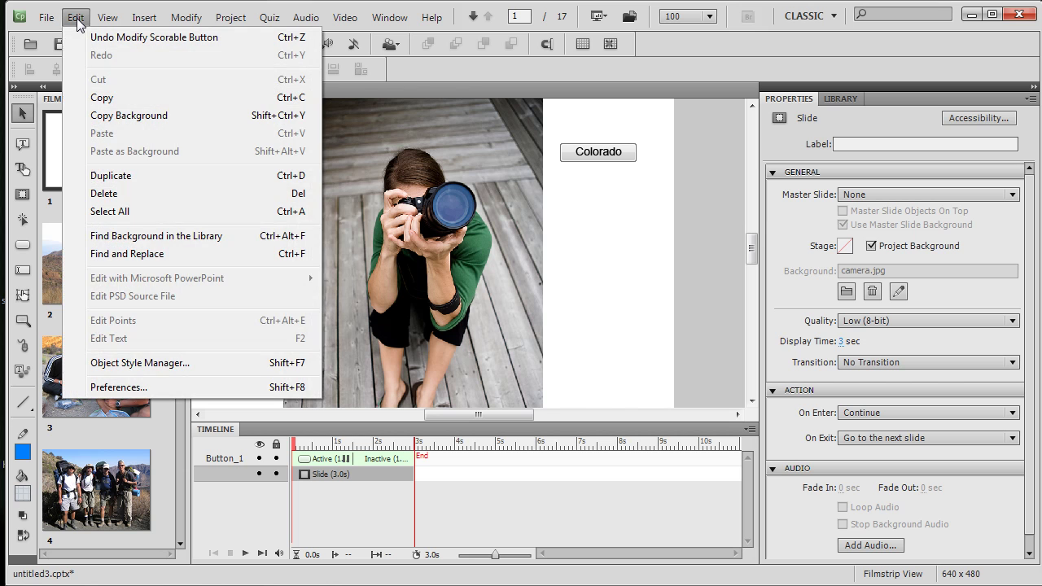
pyautogui.click(118, 388)
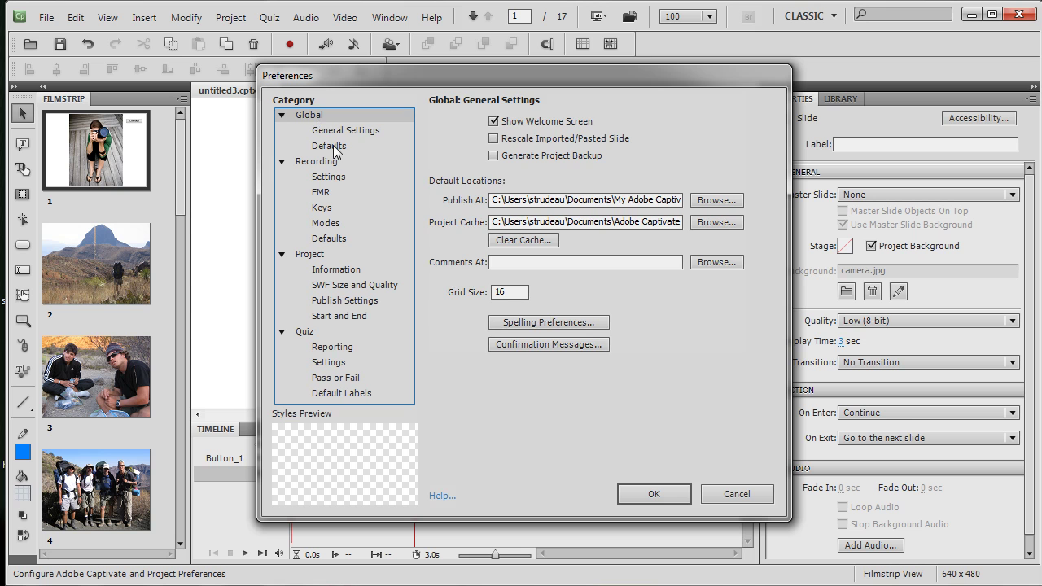
pyautogui.click(333, 145)
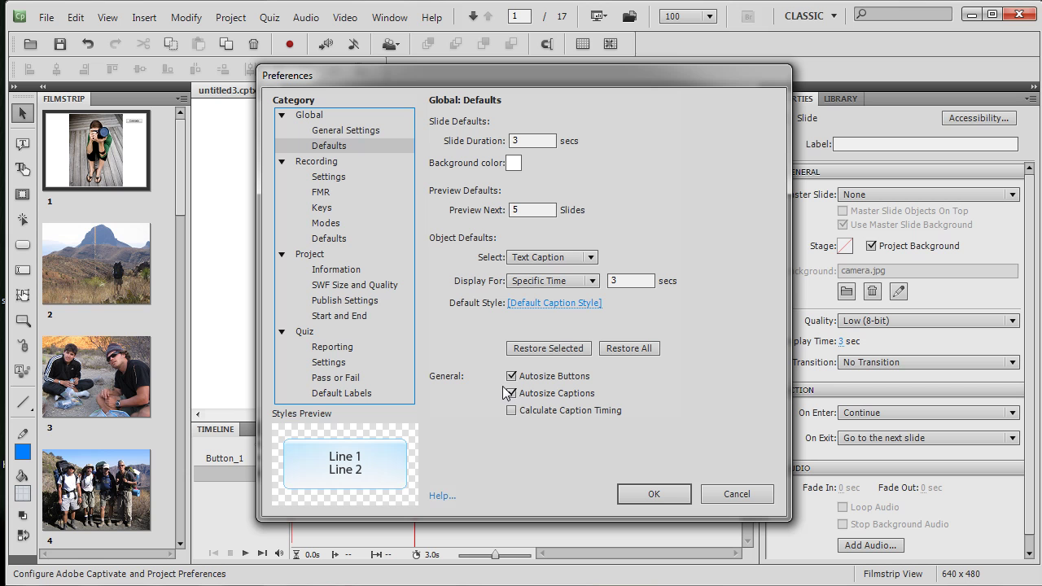
pyautogui.click(718, 493)
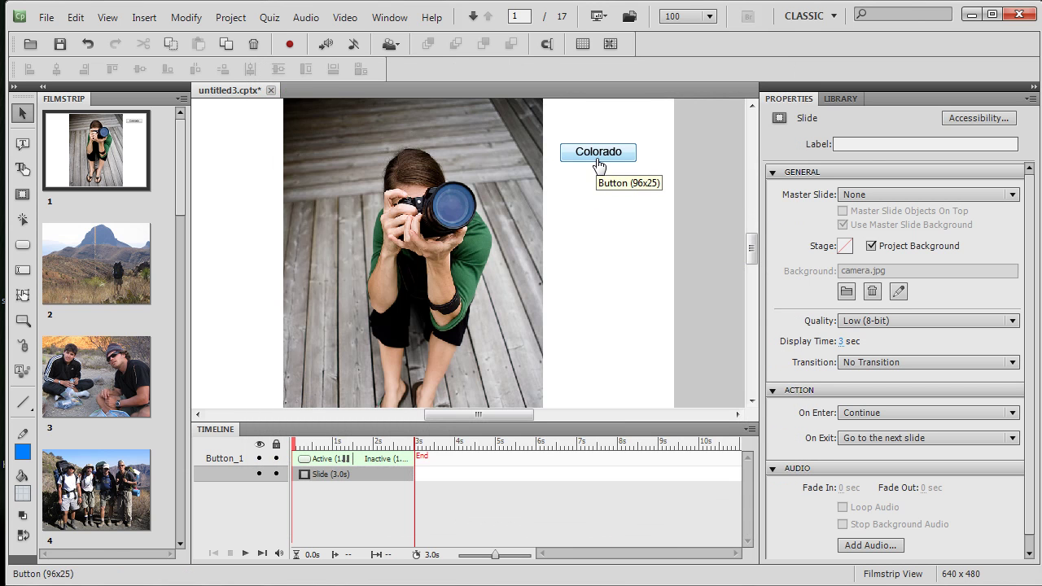
# Duplicate the Colorado button and change the copy's caption to 'Big Bend'.
pyautogui.click(610, 161)
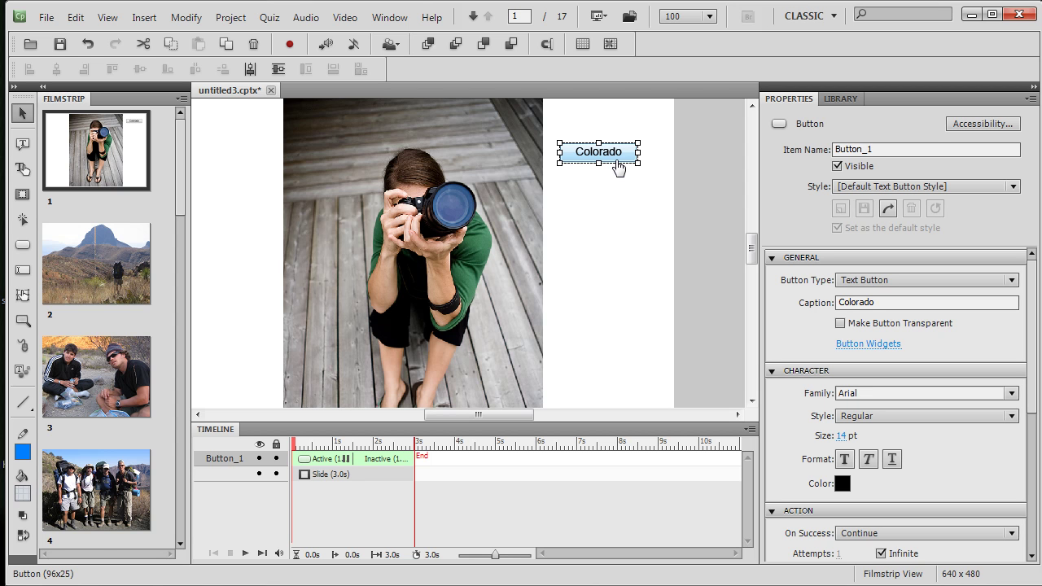
pyautogui.rightClick(617, 162)
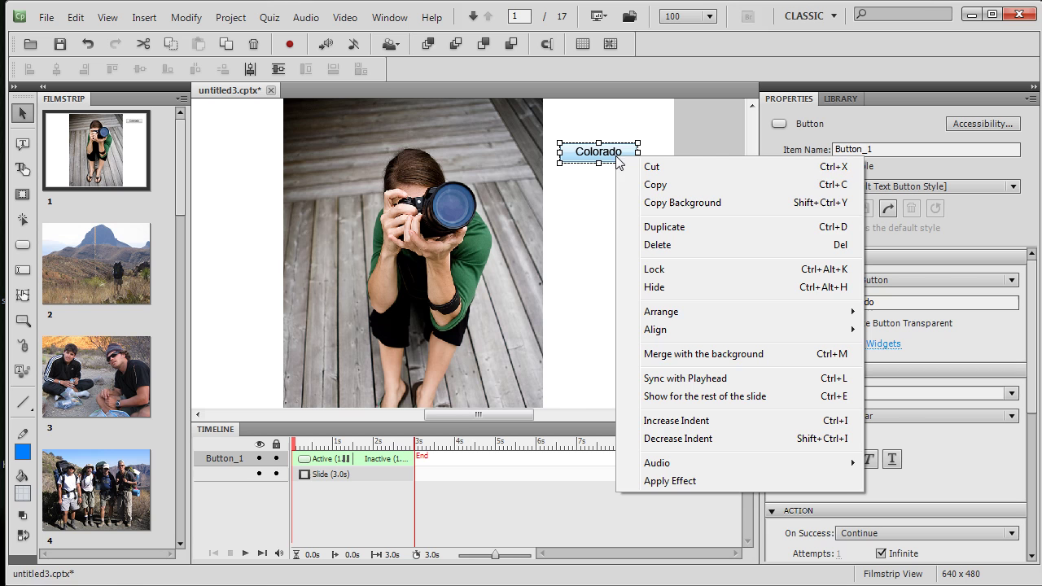
pyautogui.click(680, 227)
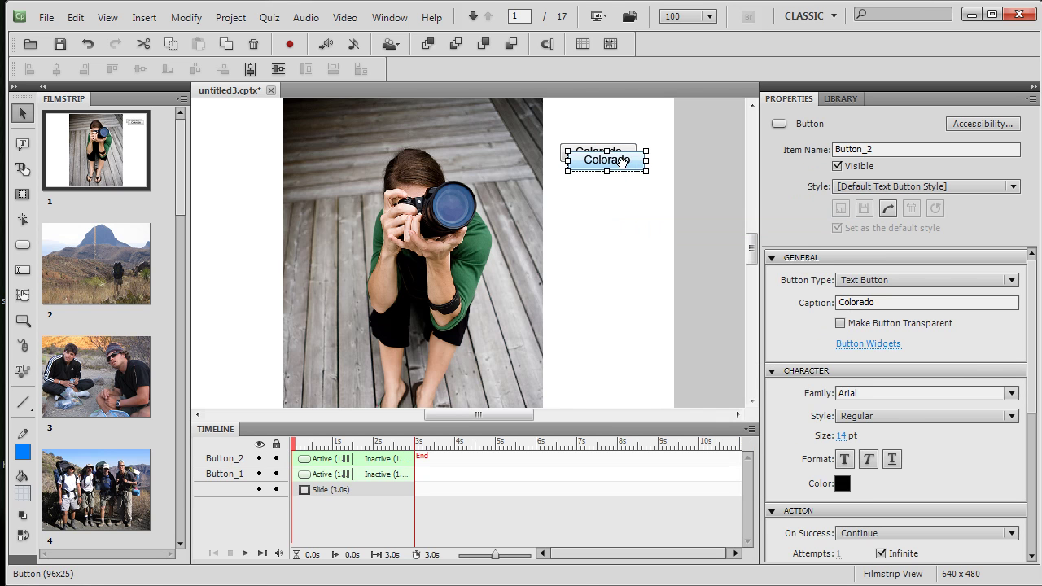
pyautogui.moveTo(623, 163); pyautogui.dragTo(621, 204)
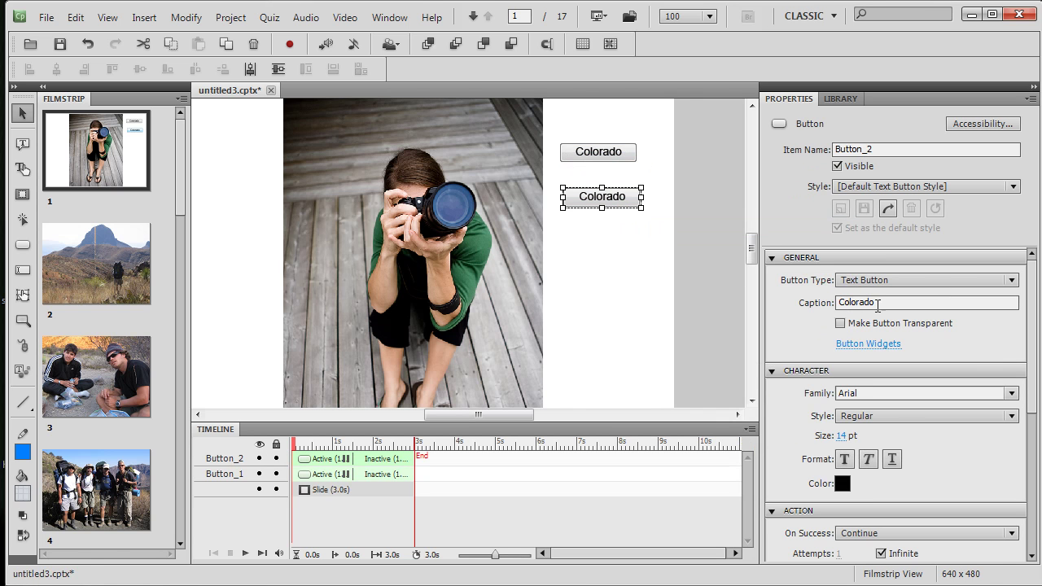
pyautogui.moveTo(876, 302); pyautogui.dragTo(810, 307)
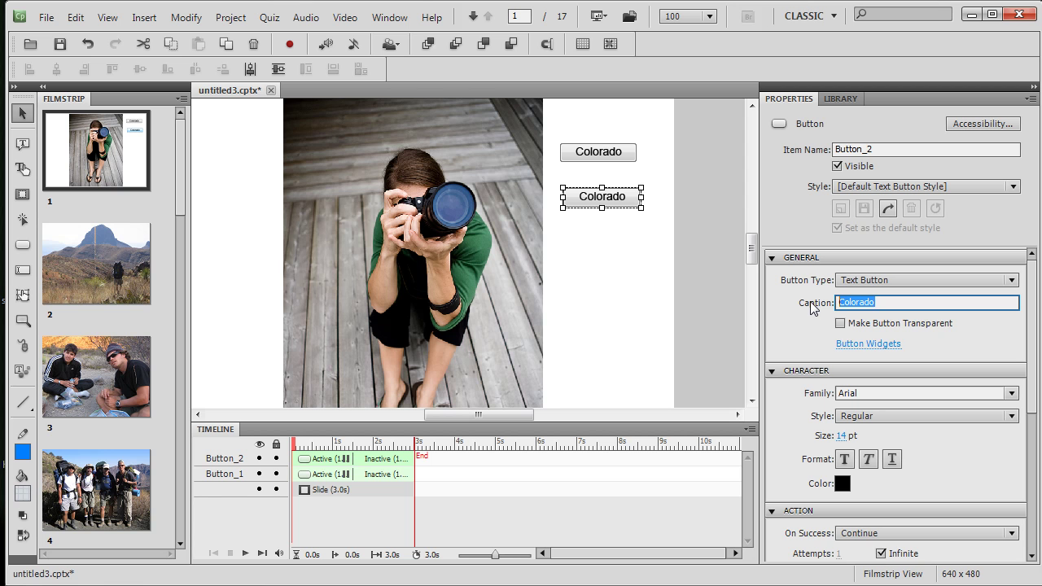
pyautogui.write('Big Bend')
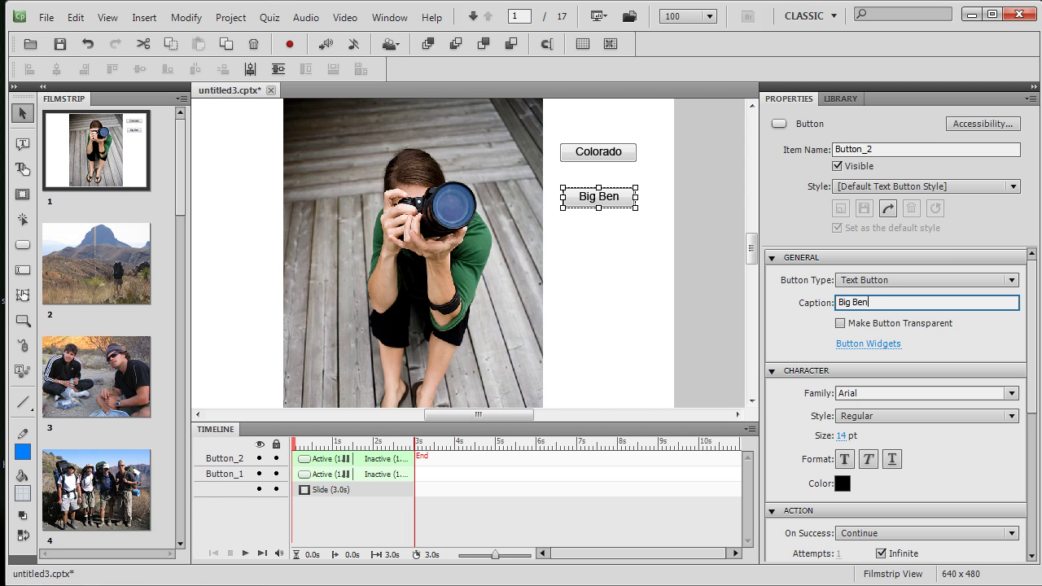
pyautogui.click(649, 276)
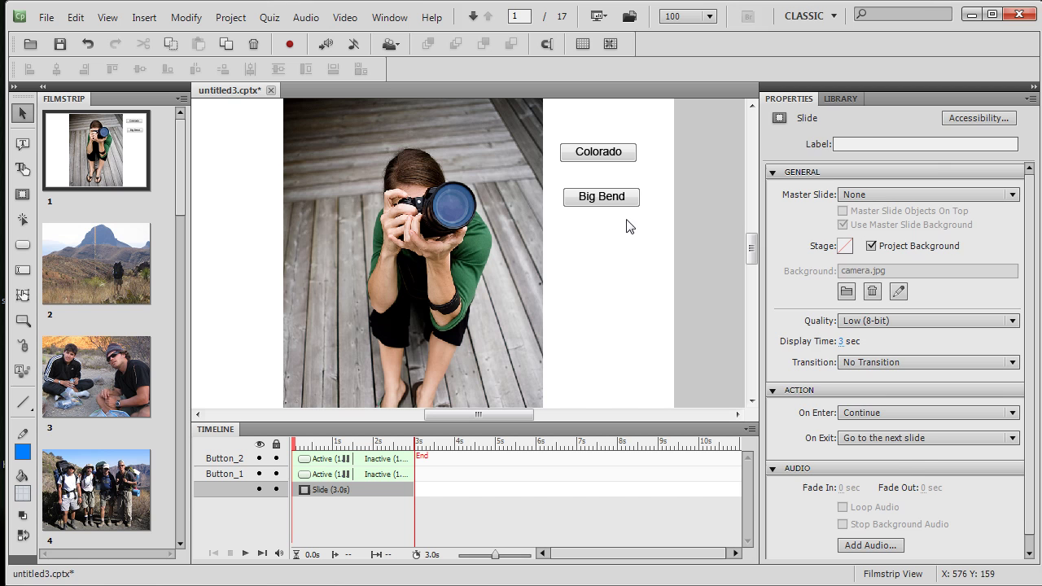
# Rearrange the buttons so Big Bend sits above Colorado.
pyautogui.moveTo(623, 157)
pyautogui.mouseDown()
pyautogui.moveTo(627, 234)
pyautogui.moveTo(619, 165)
pyautogui.mouseUp()
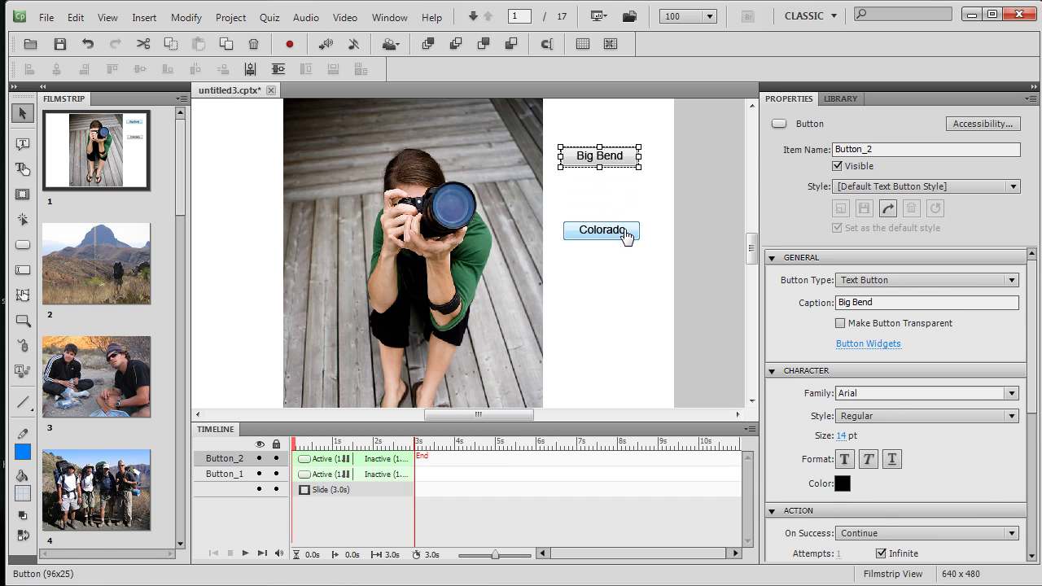
pyautogui.moveTo(625, 232); pyautogui.dragTo(623, 192)
pyautogui.click(633, 271)
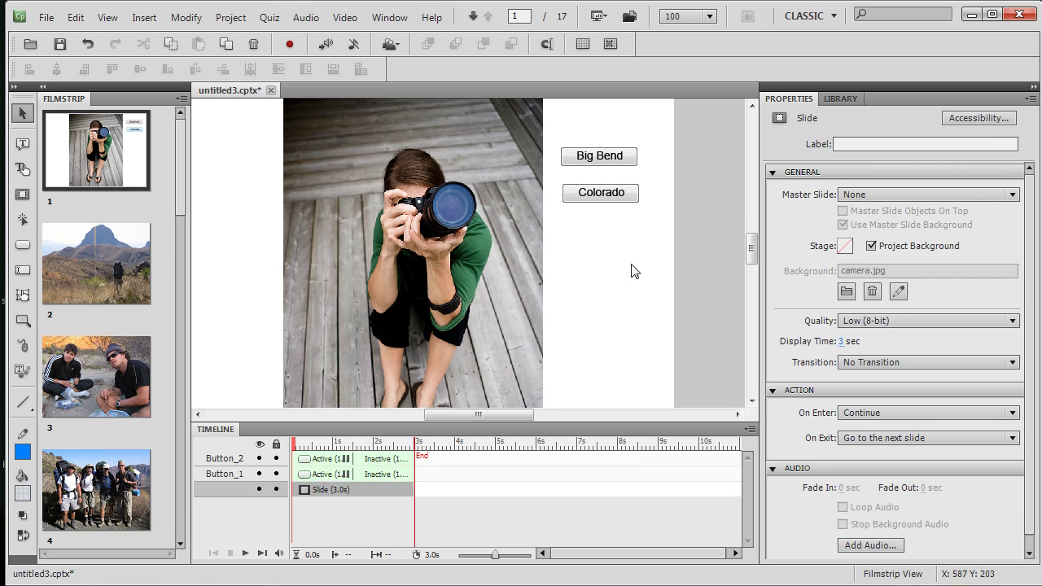
# Label slide 2 'Big Bend'.
pyautogui.click(98, 283)
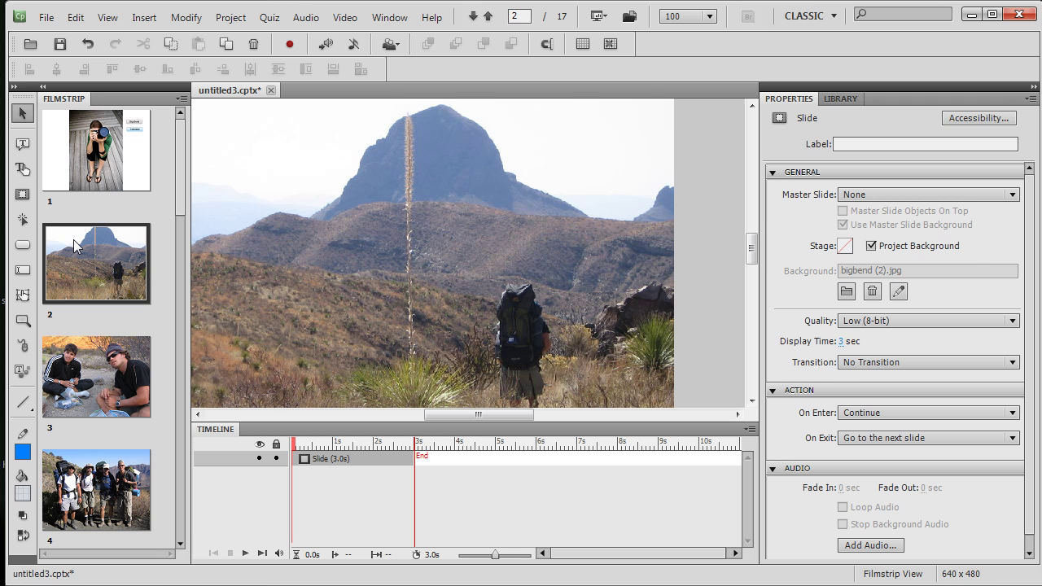
pyautogui.click(847, 146)
pyautogui.write('Big Bend')
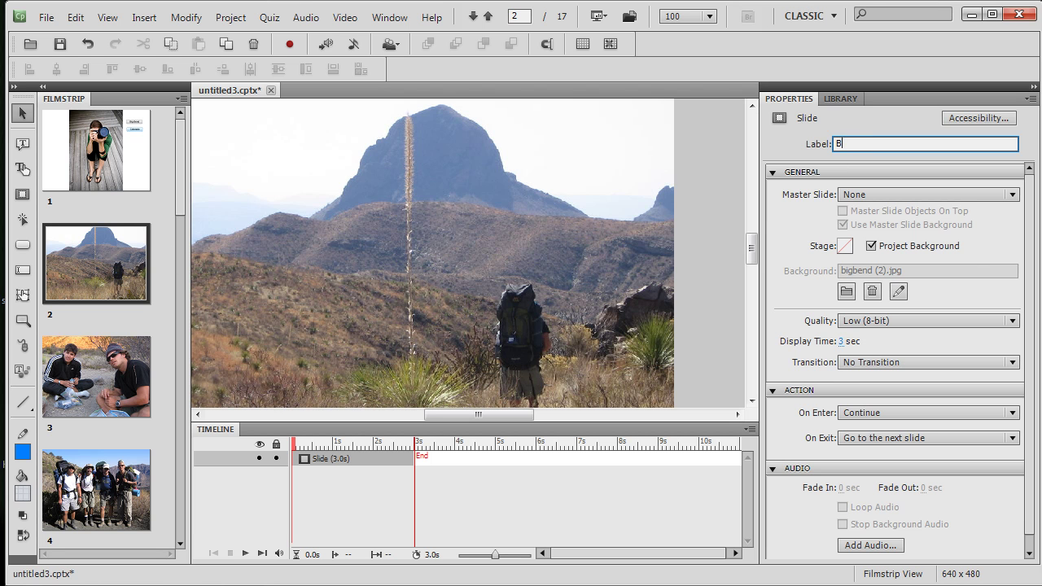
pyautogui.press('Return')
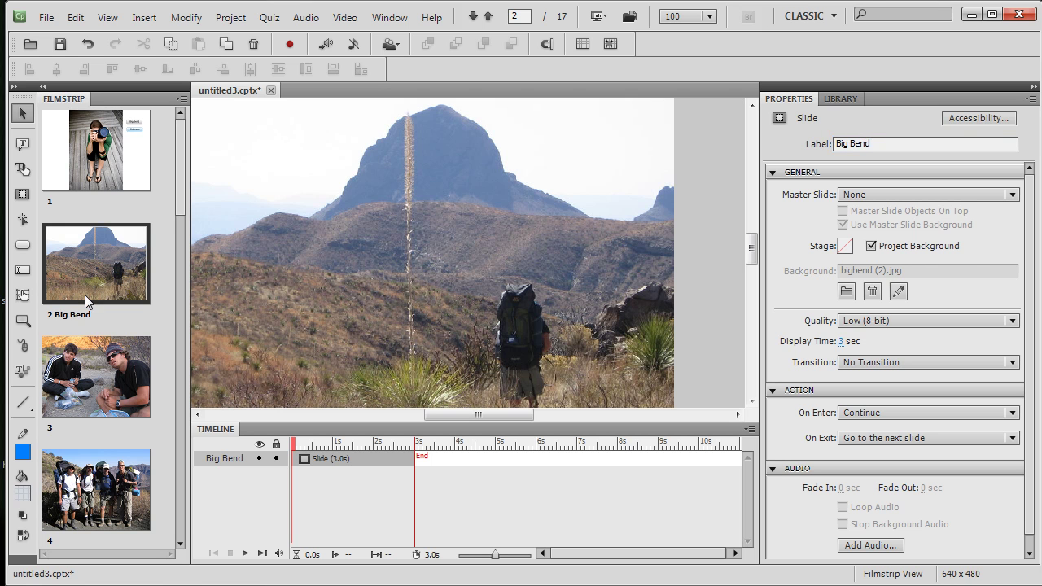
# Label slide 8 'Colorado'.
pyautogui.moveTo(183, 201); pyautogui.dragTo(180, 339)
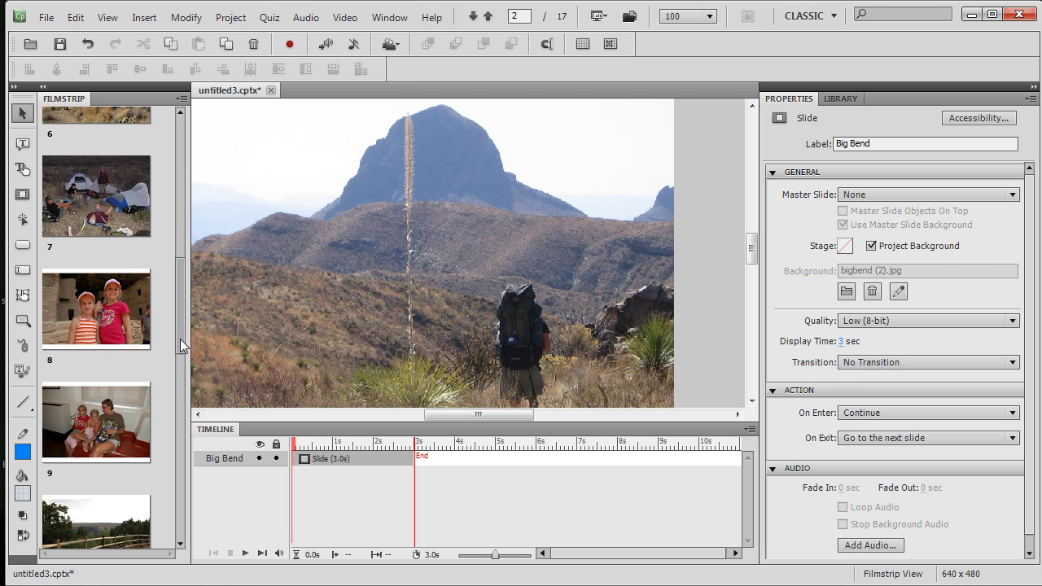
pyautogui.click(97, 313)
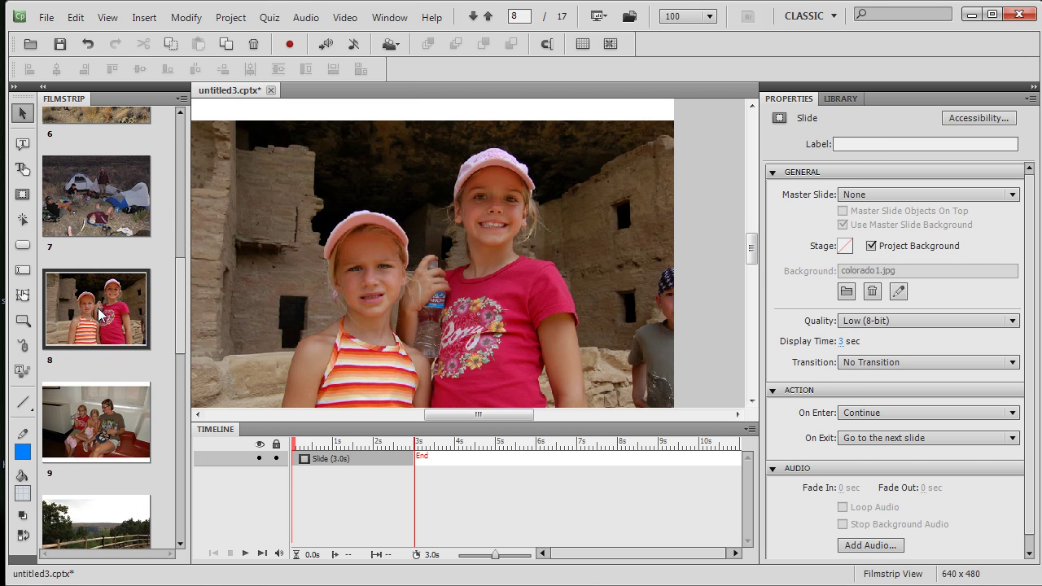
pyautogui.click(853, 144)
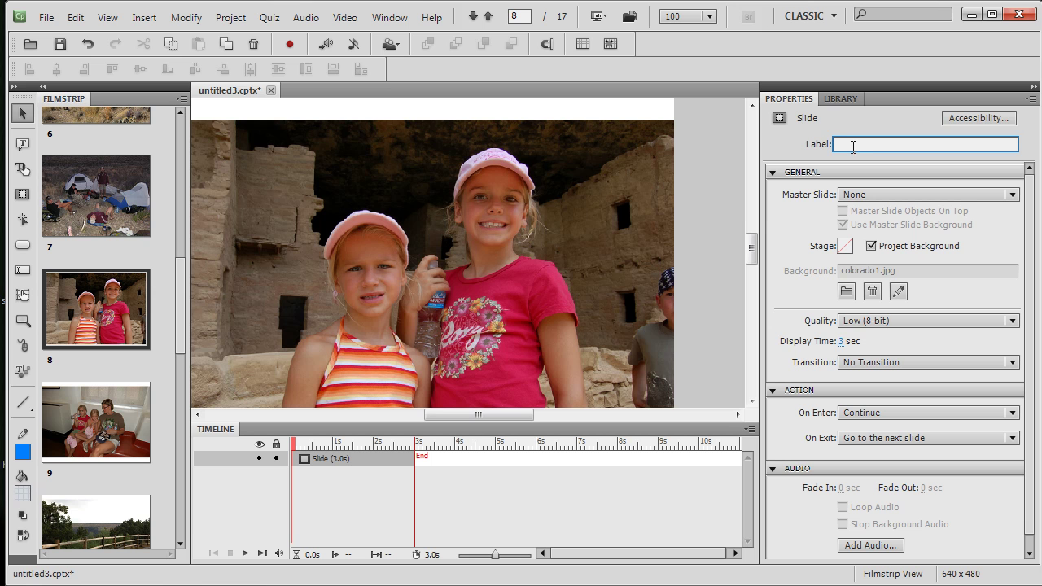
pyautogui.write('Colorado')
pyautogui.press('Return')
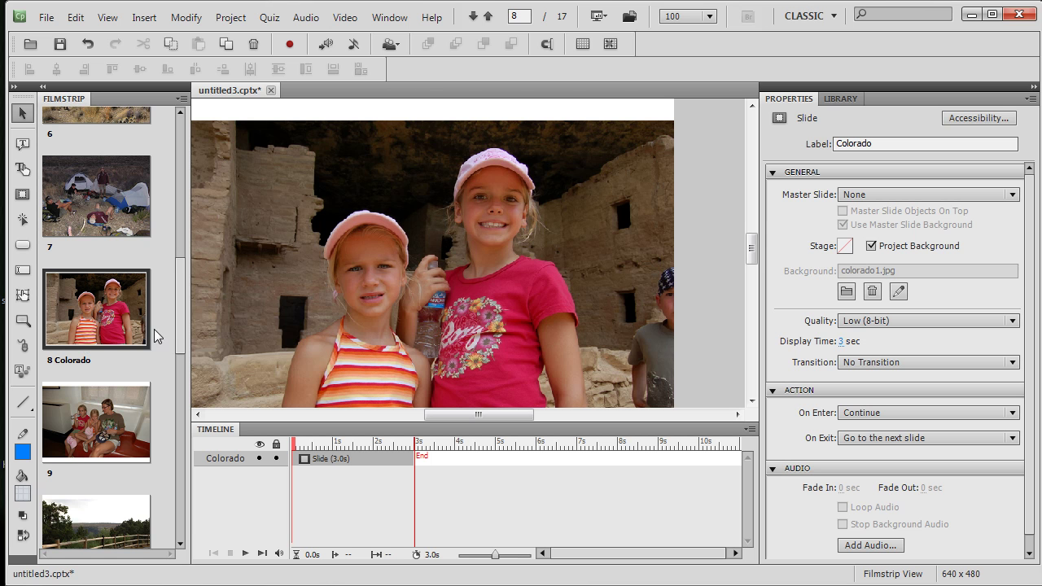
pyautogui.moveTo(180, 327); pyautogui.dragTo(173, 181)
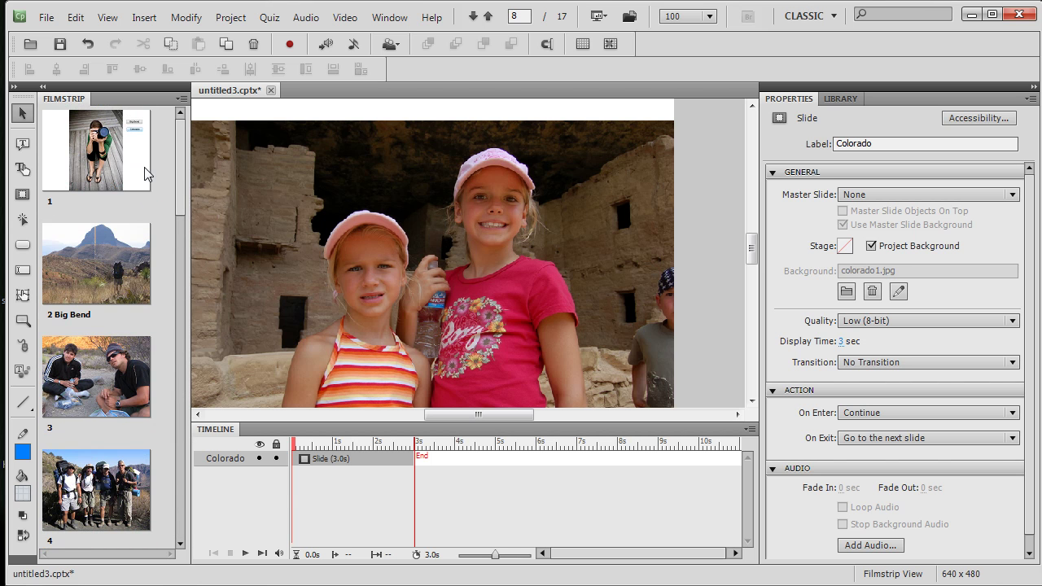
# Select slide 1, the menu slide, and check the flow in Branching View.
pyautogui.click(116, 159)
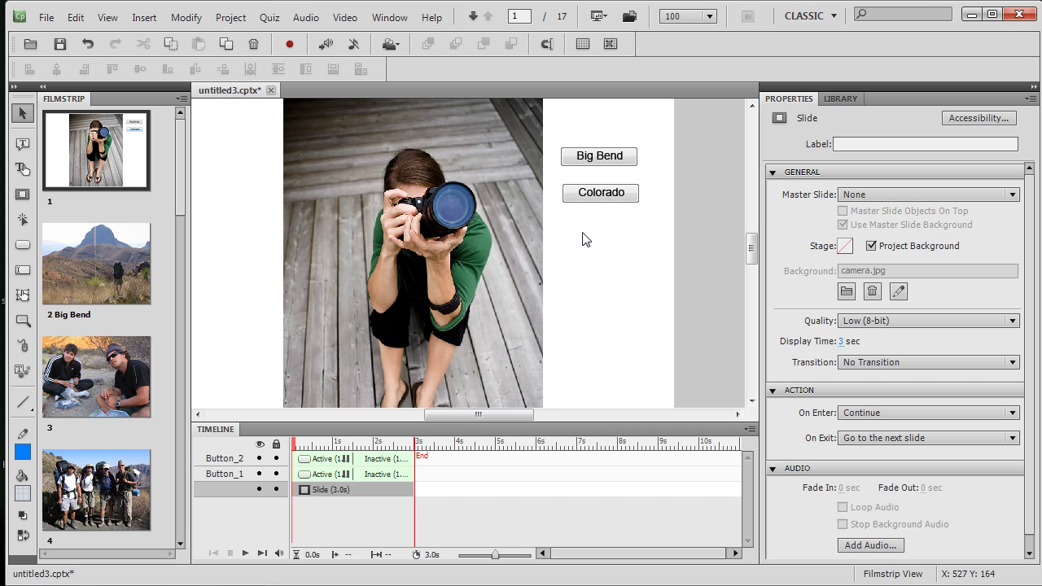
pyautogui.click(389, 18)
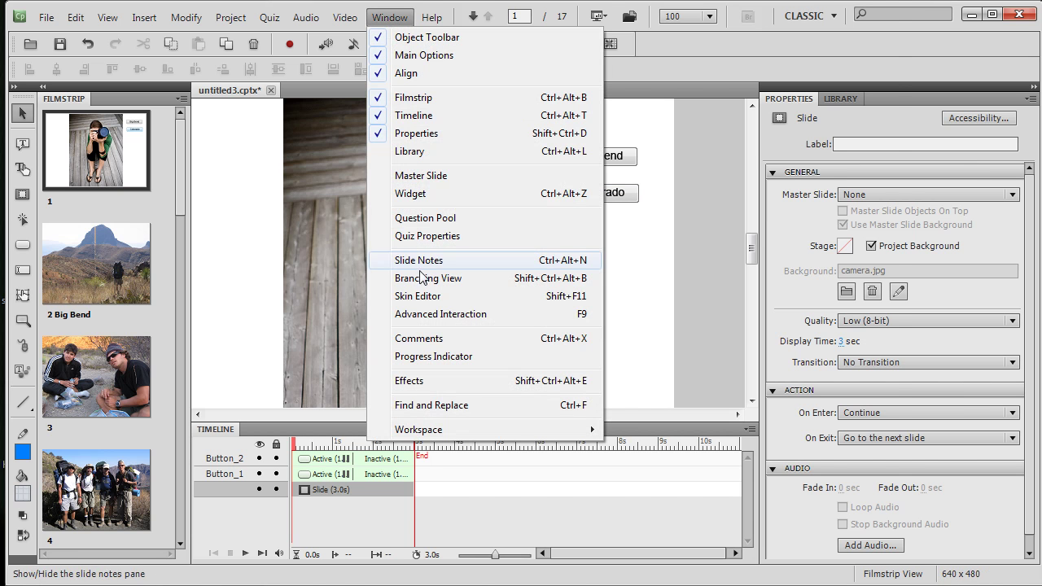
pyautogui.click(420, 277)
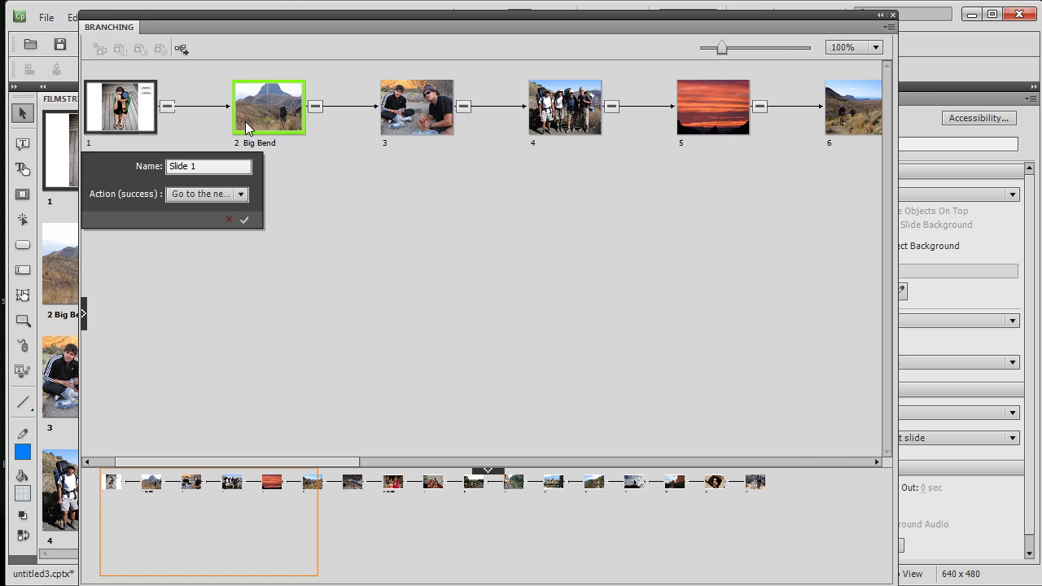
pyautogui.click(893, 17)
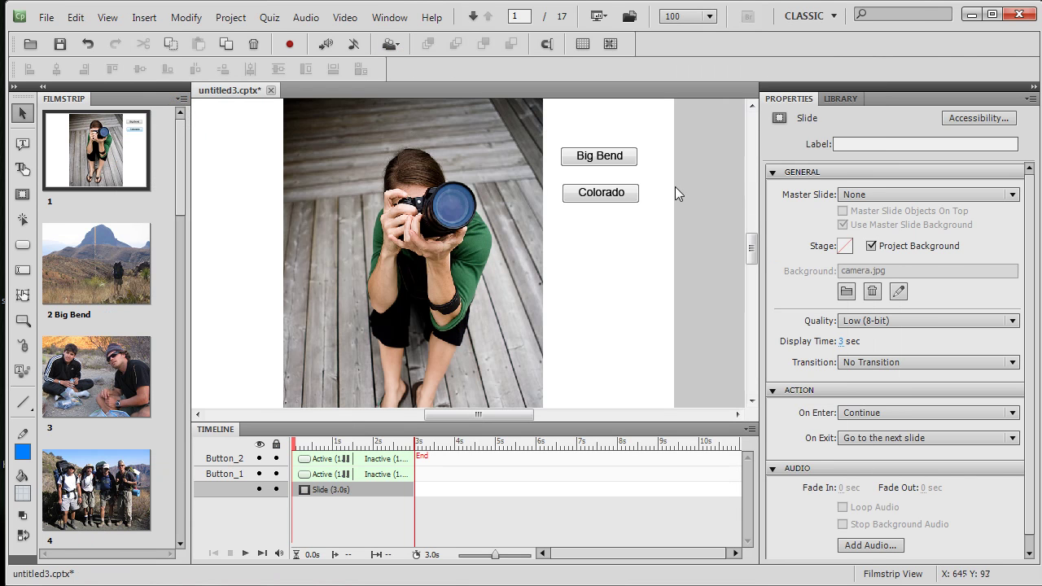
# Make the Big Bend button jump to slide 2 Big Bend on success.
pyautogui.click(630, 160)
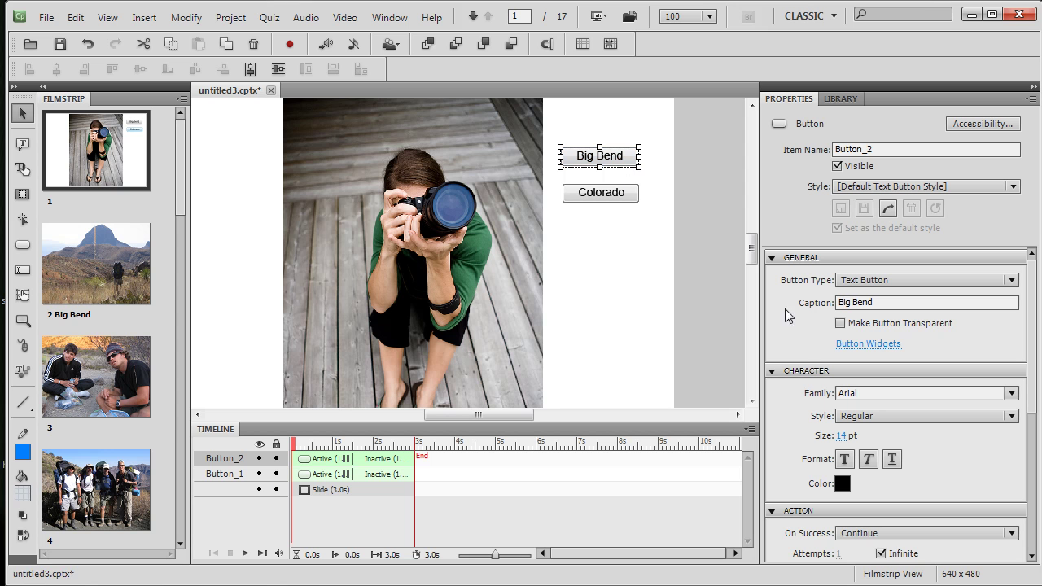
pyautogui.scroll(-5, 1035, 335)
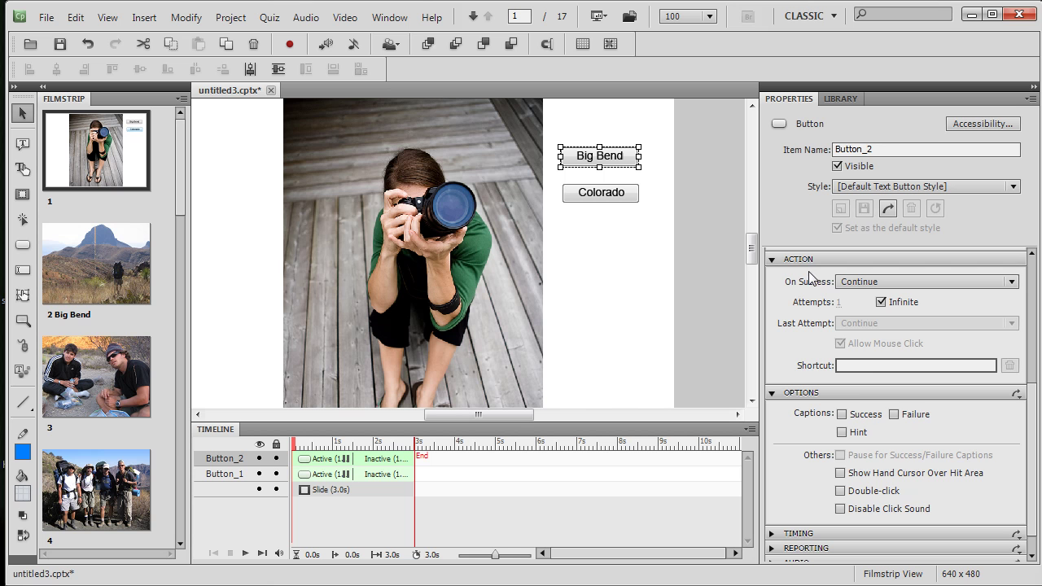
pyautogui.click(852, 284)
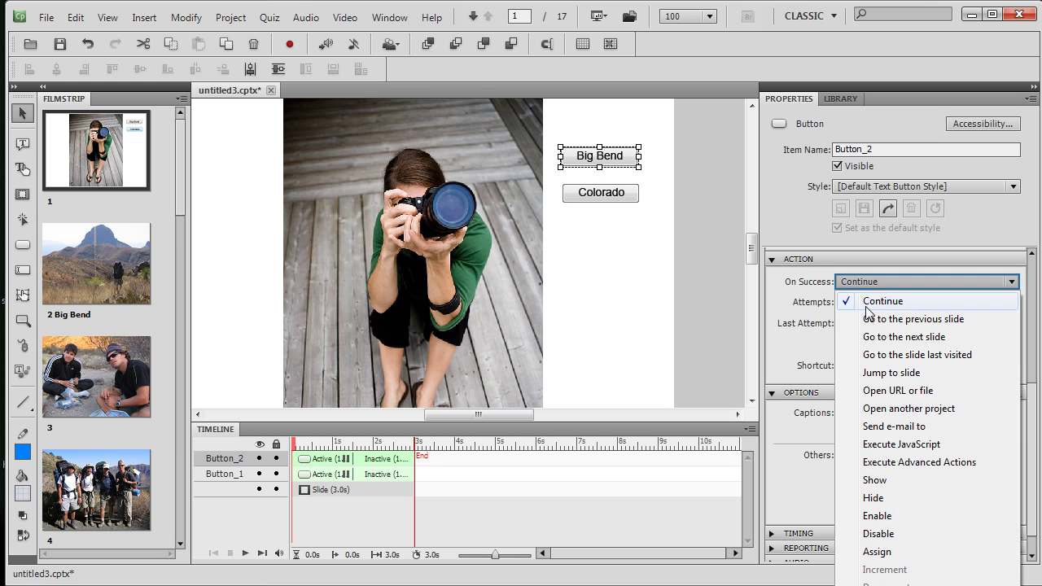
pyautogui.click(869, 372)
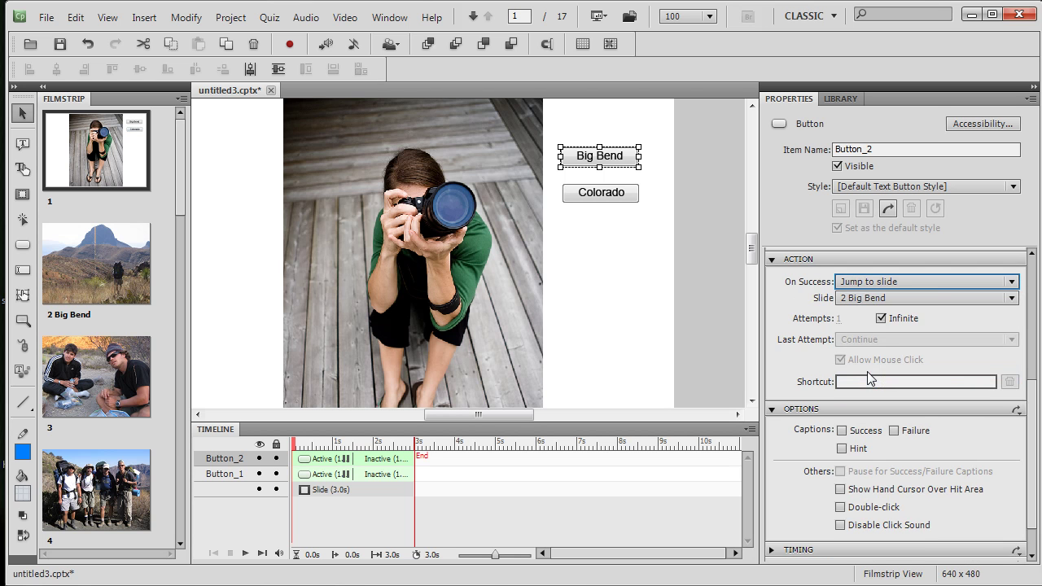
pyautogui.click(865, 299)
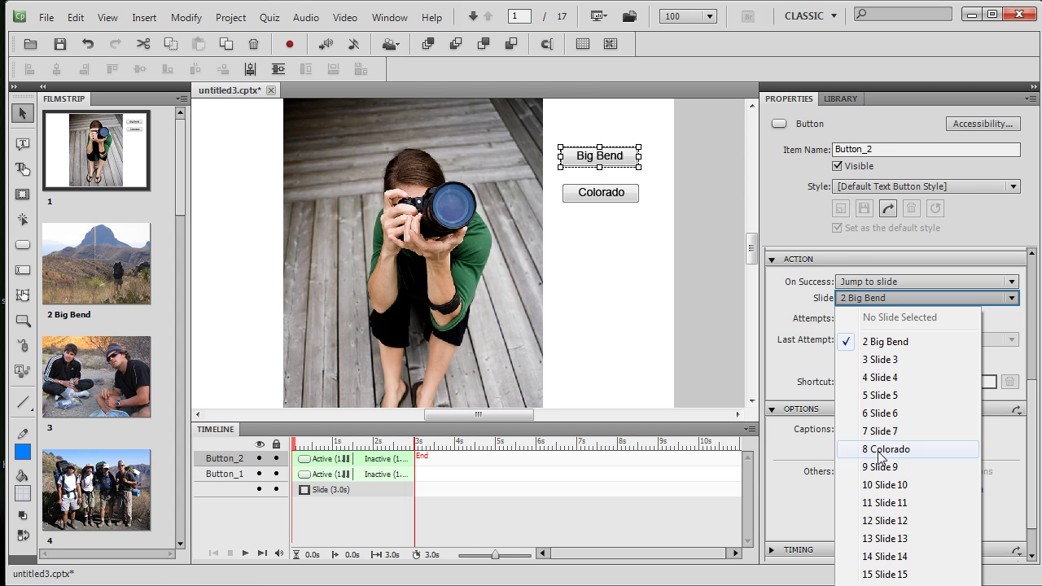
pyautogui.click(881, 348)
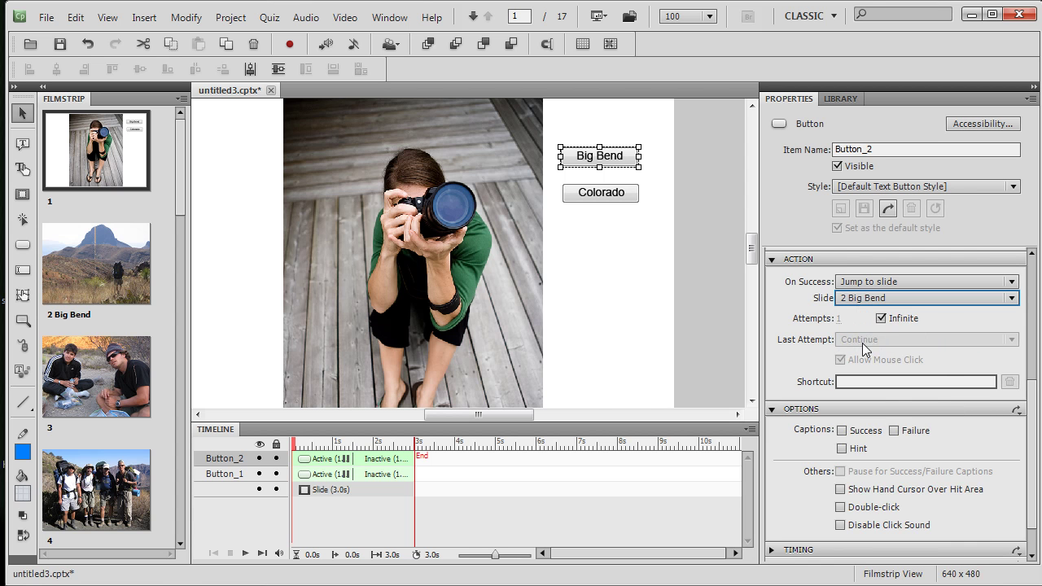
# Make the Colorado button jump to slide 8 Colorado on success.
pyautogui.click(632, 202)
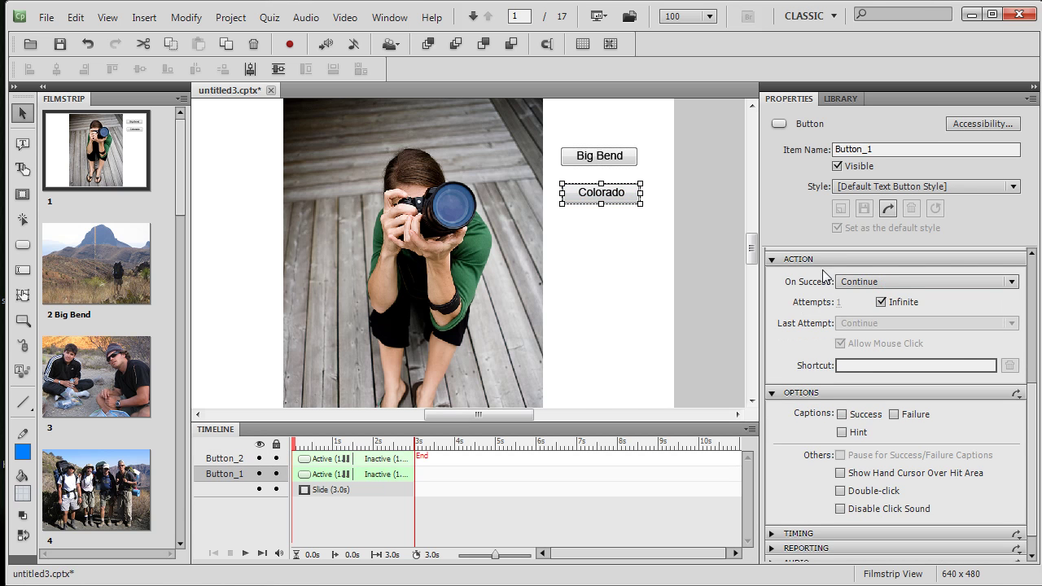
pyautogui.click(855, 282)
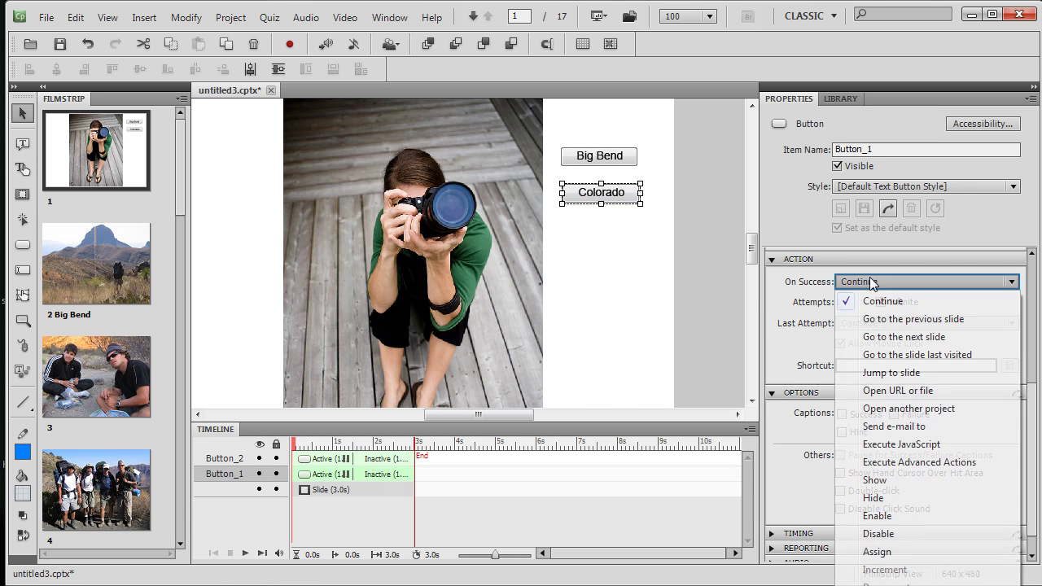
pyautogui.click(888, 374)
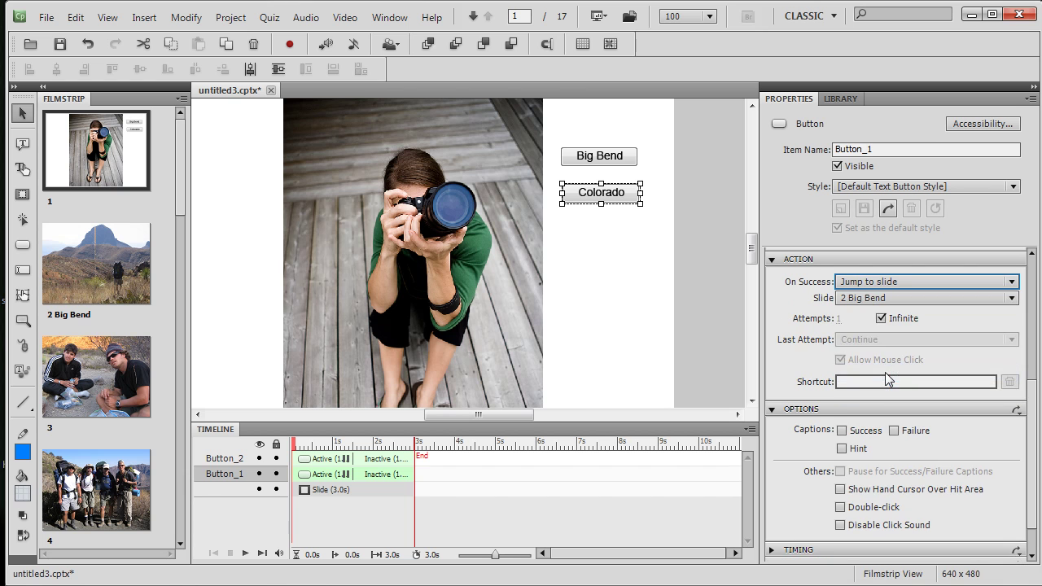
pyautogui.click(1011, 298)
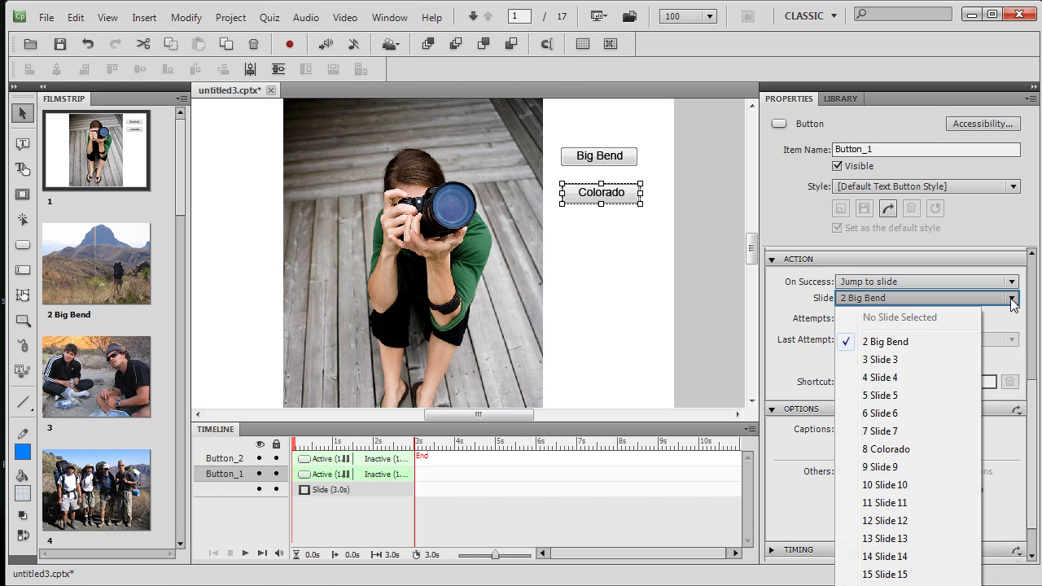
pyautogui.click(872, 452)
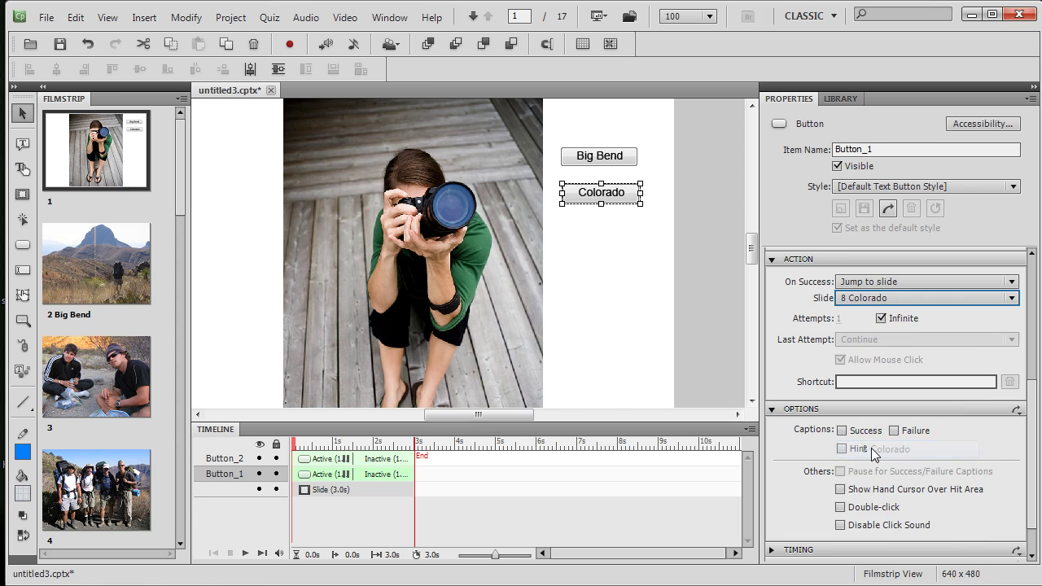
pyautogui.click(582, 273)
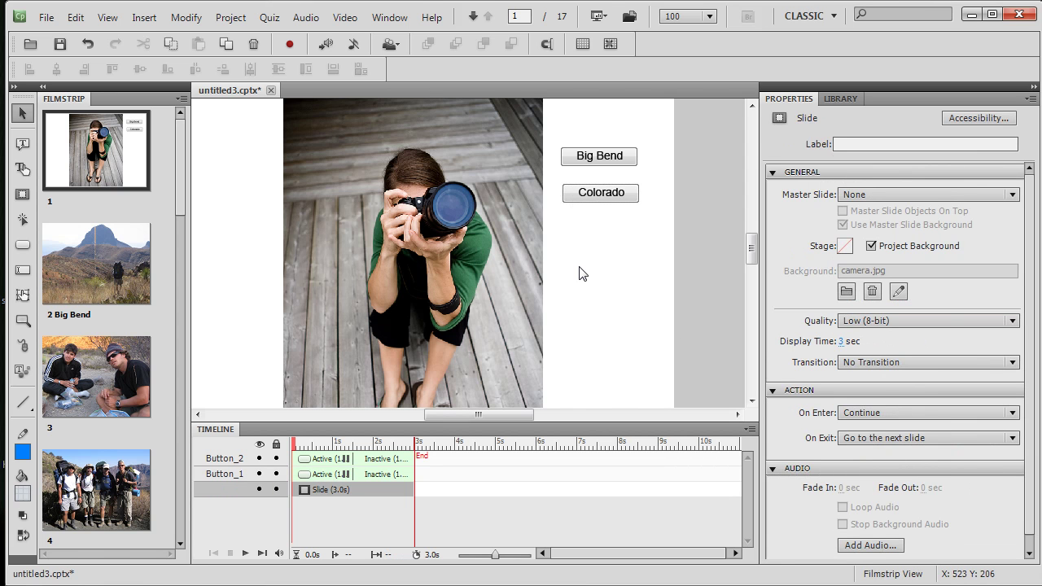
# Show the Branching View, pan right, and select slide 17.
pyautogui.click(389, 17)
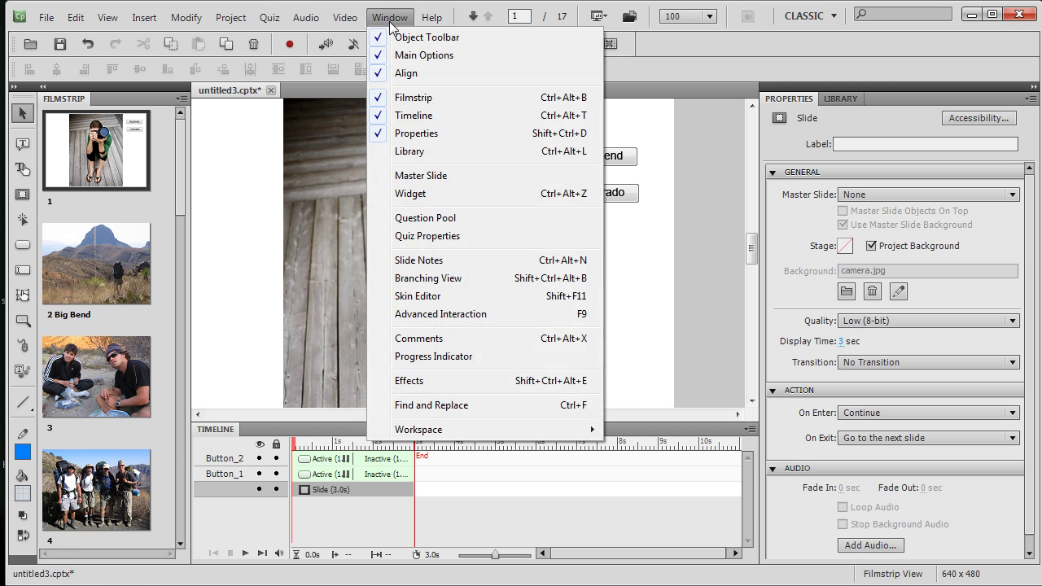
pyautogui.click(424, 279)
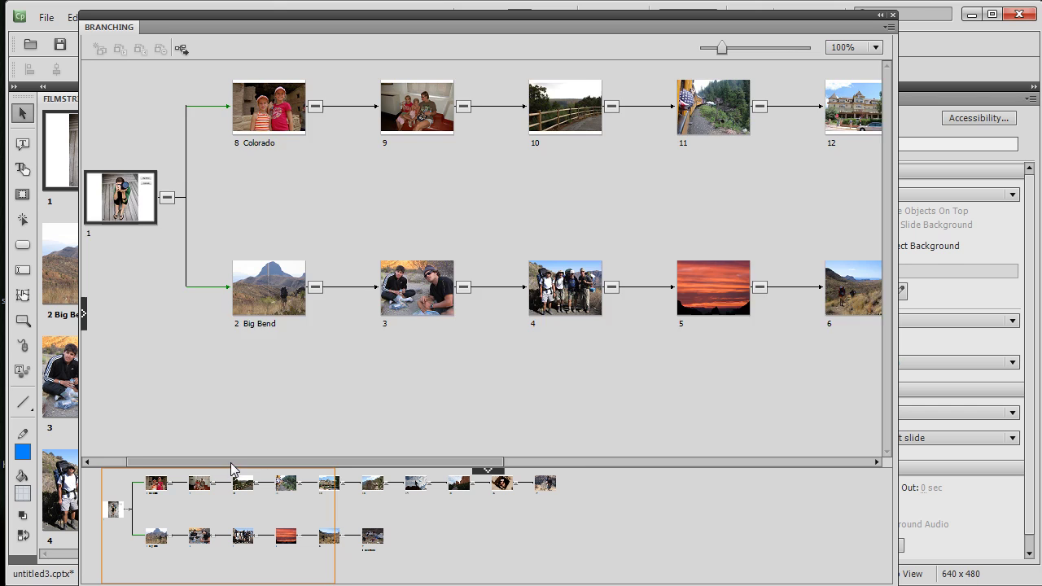
pyautogui.moveTo(233, 475); pyautogui.dragTo(365, 482)
pyautogui.moveTo(491, 486); pyautogui.dragTo(691, 483)
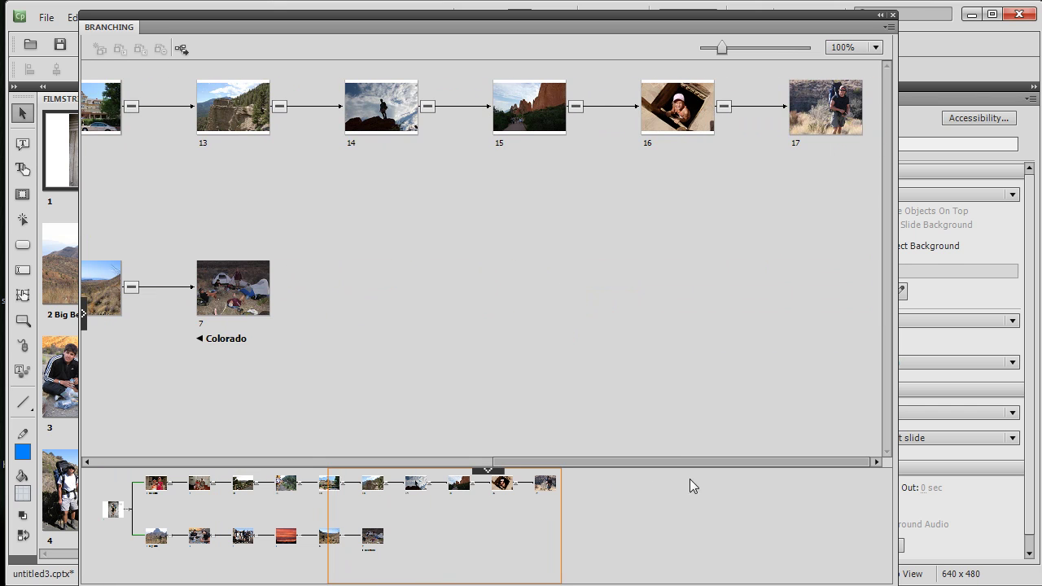
pyautogui.click(820, 137)
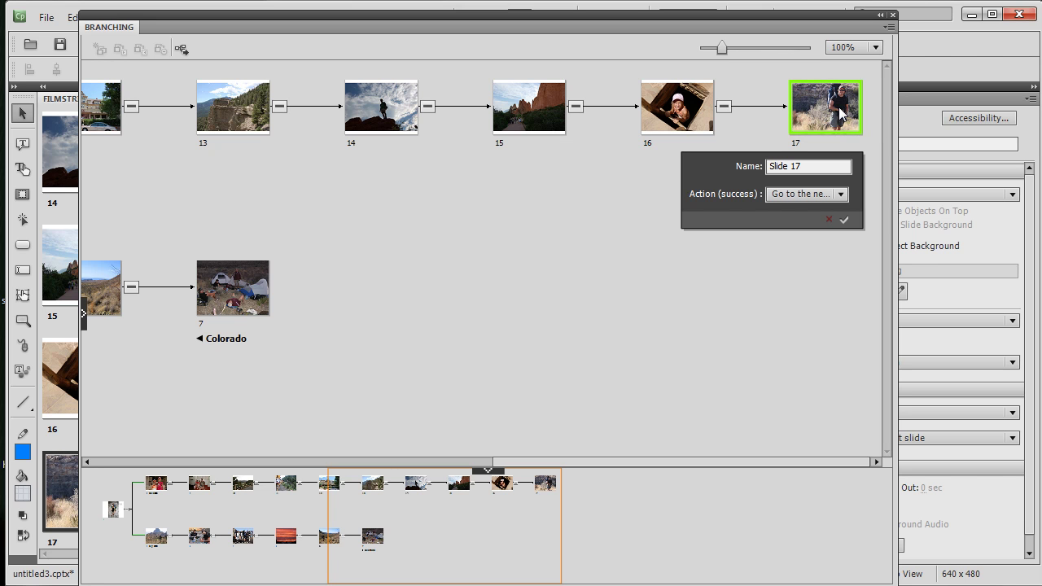
# Set slide 17's success action to jump to Slide 1 and confirm.
pyautogui.click(826, 112)
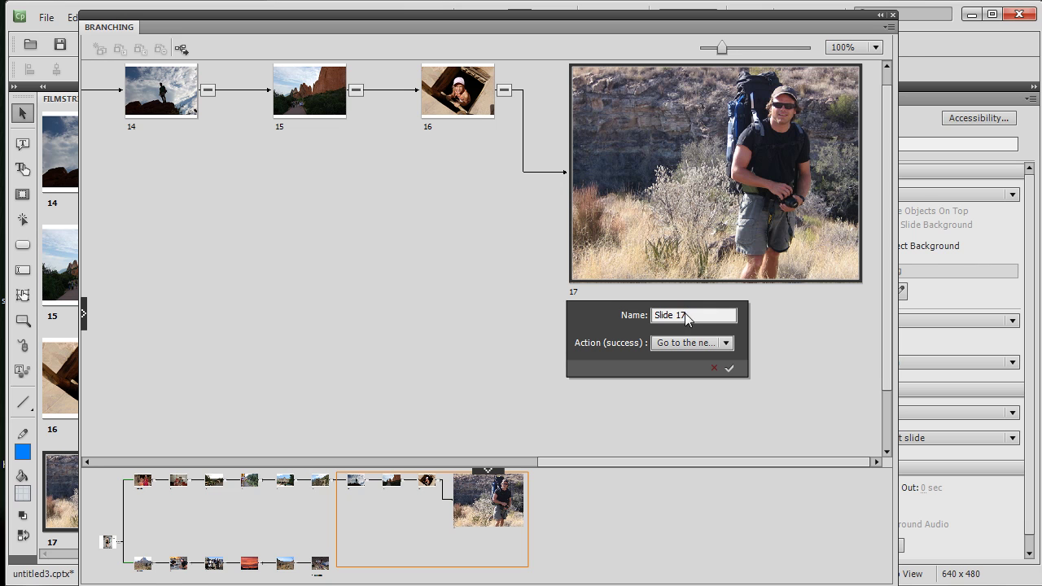
pyautogui.click(724, 343)
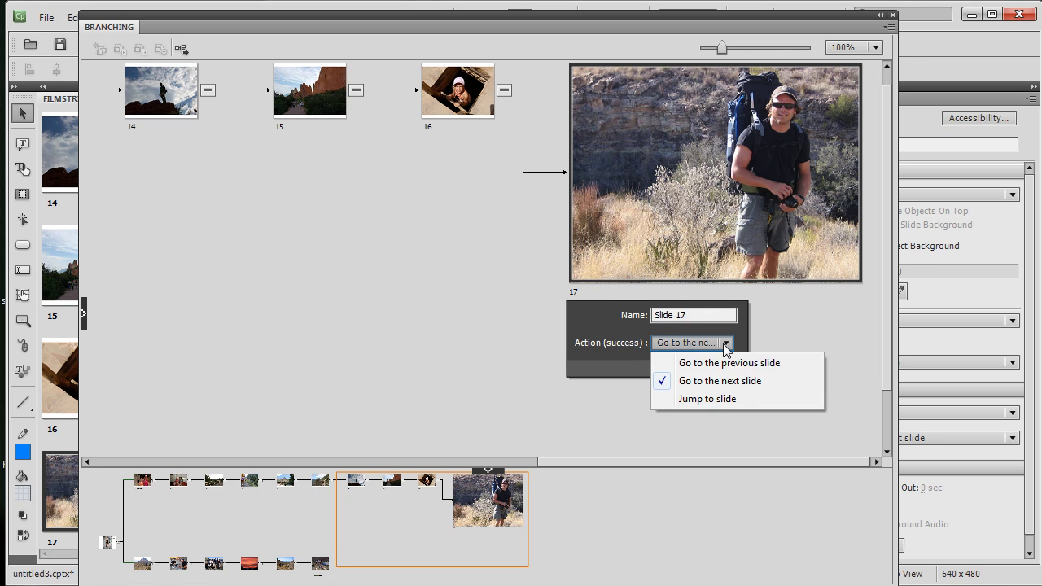
pyautogui.click(710, 399)
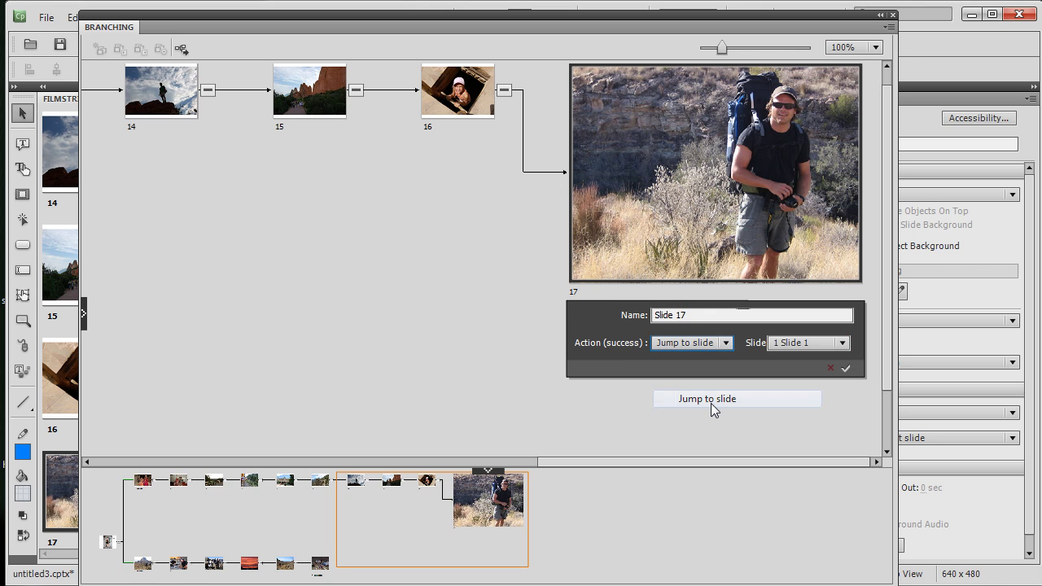
pyautogui.click(843, 342)
pyautogui.click(820, 389)
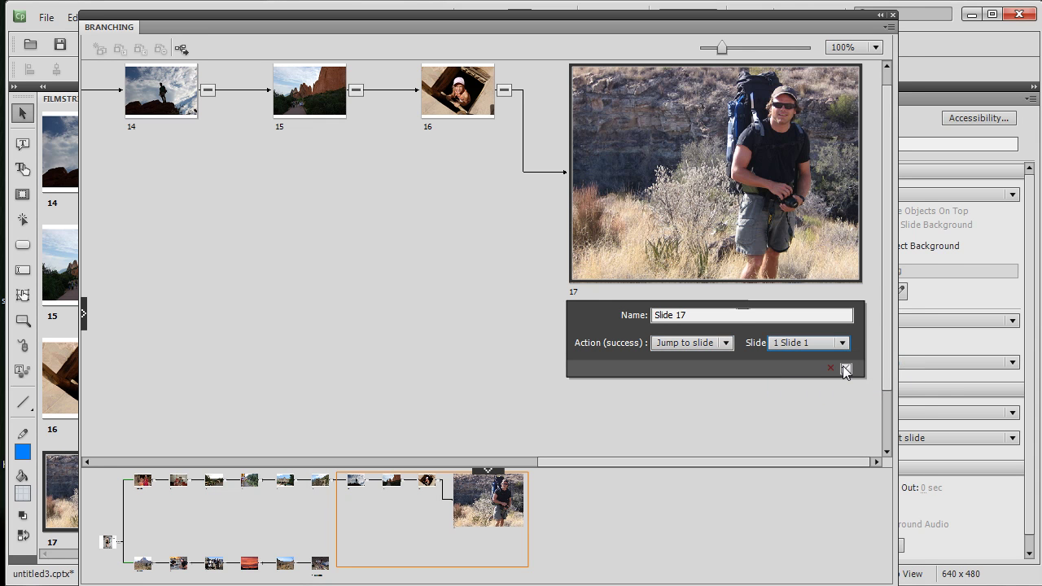
pyautogui.click(844, 366)
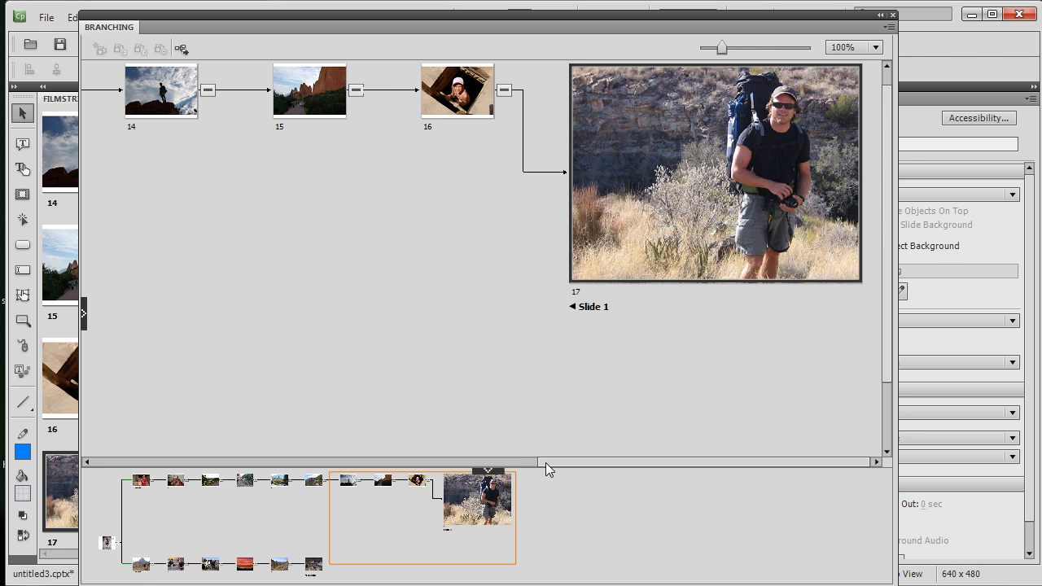
# Set slide 7's success action to jump to Slide 1 and confirm.
pyautogui.moveTo(551, 467); pyautogui.dragTo(501, 467)
pyautogui.moveTo(882, 307); pyautogui.dragTo(887, 390)
pyautogui.moveTo(604, 463); pyautogui.dragTo(479, 455)
pyautogui.click(452, 381)
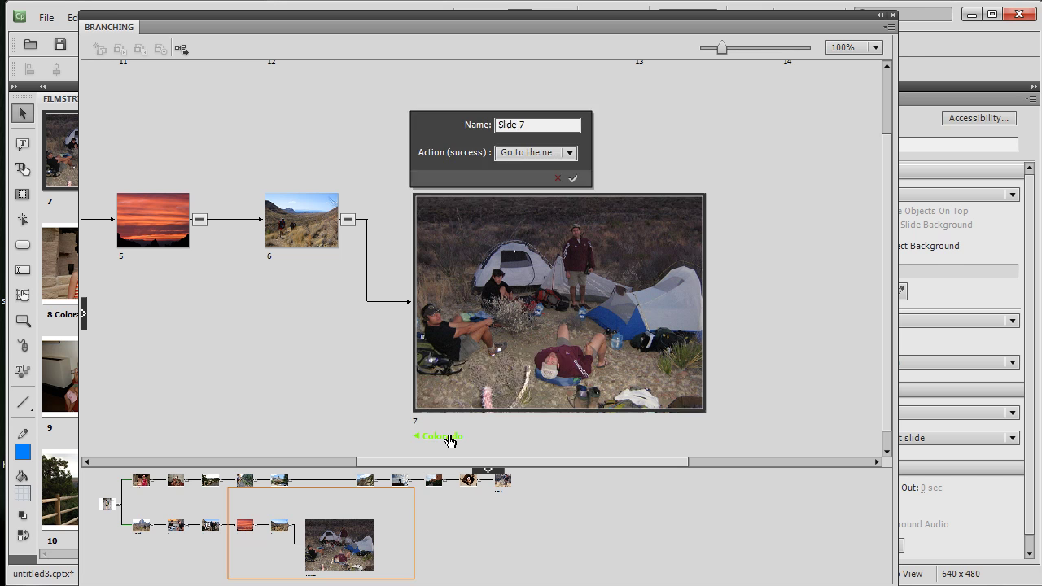
pyautogui.click(544, 394)
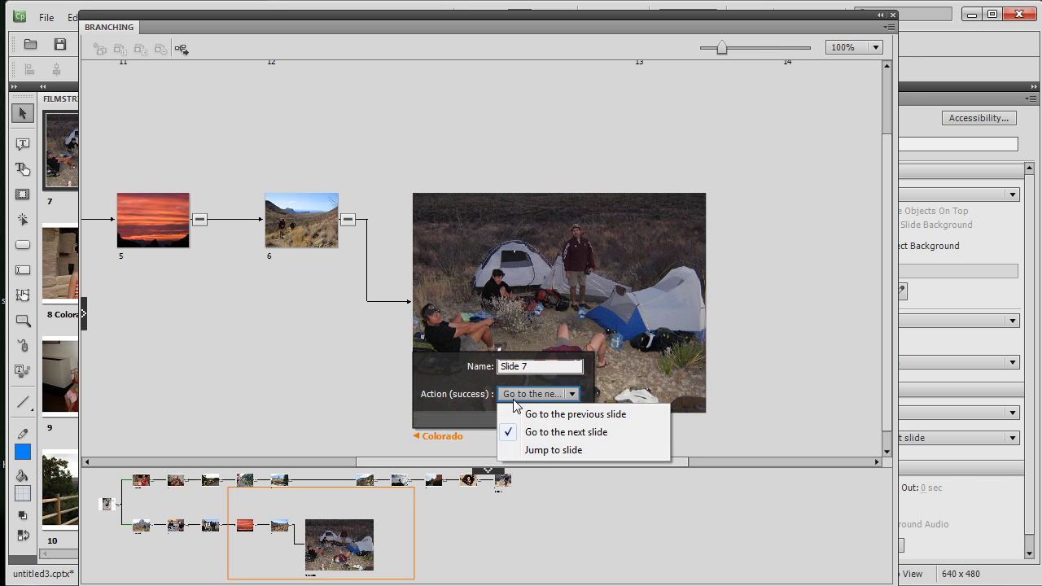
pyautogui.click(538, 450)
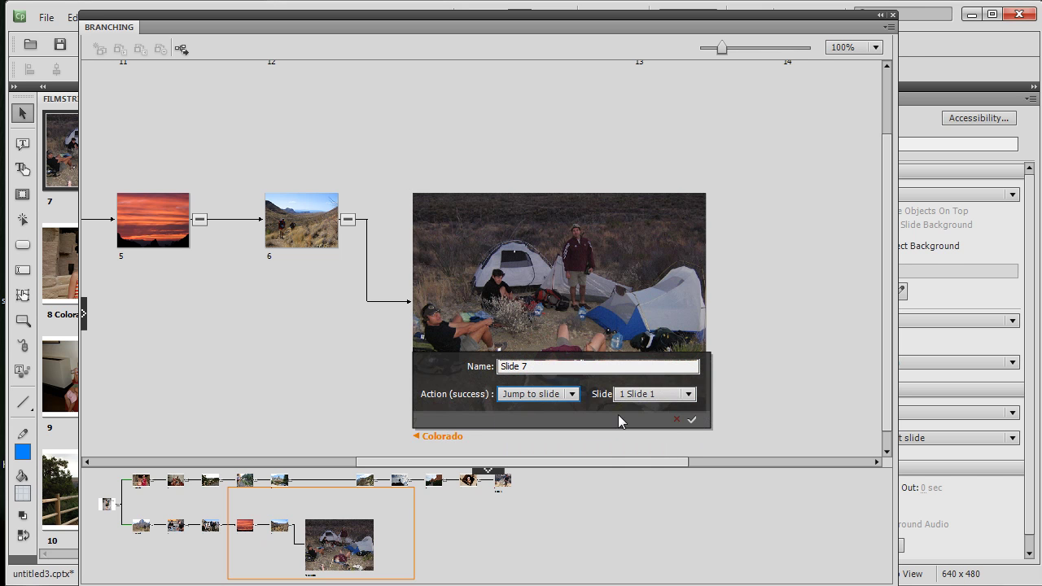
pyautogui.click(688, 394)
pyautogui.click(659, 439)
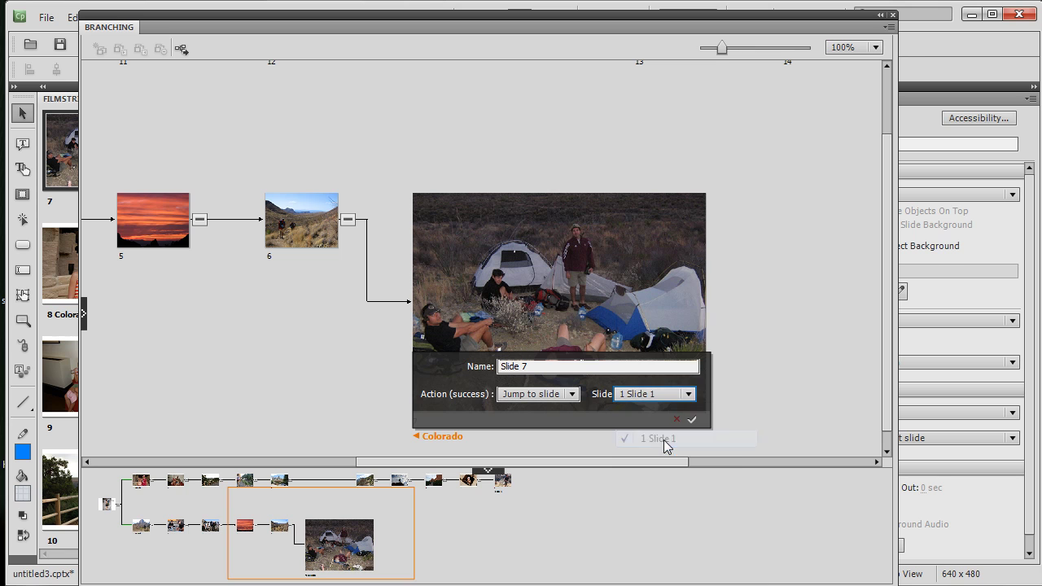
pyautogui.click(692, 420)
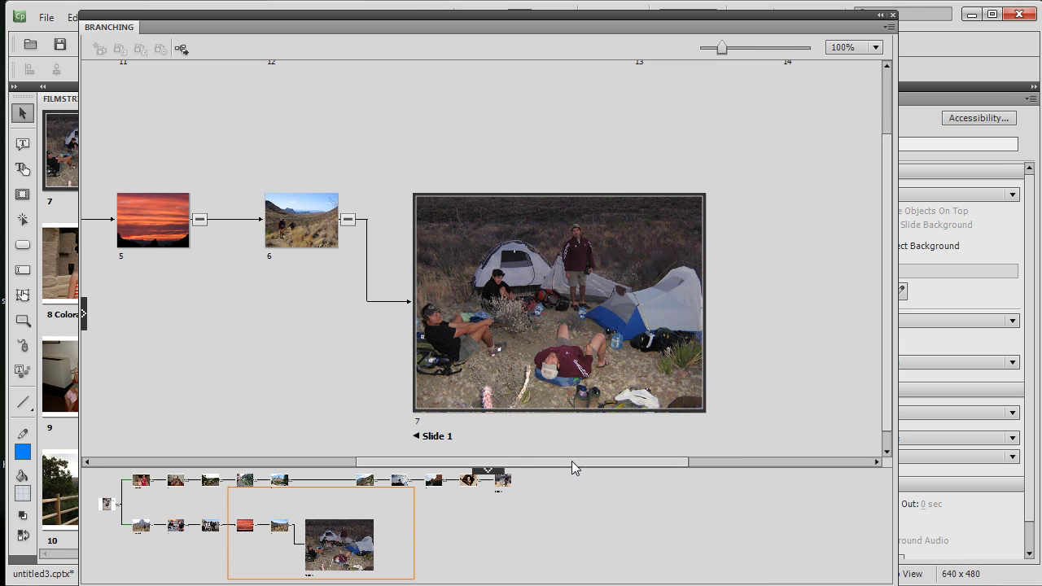
pyautogui.moveTo(572, 461); pyautogui.dragTo(296, 451)
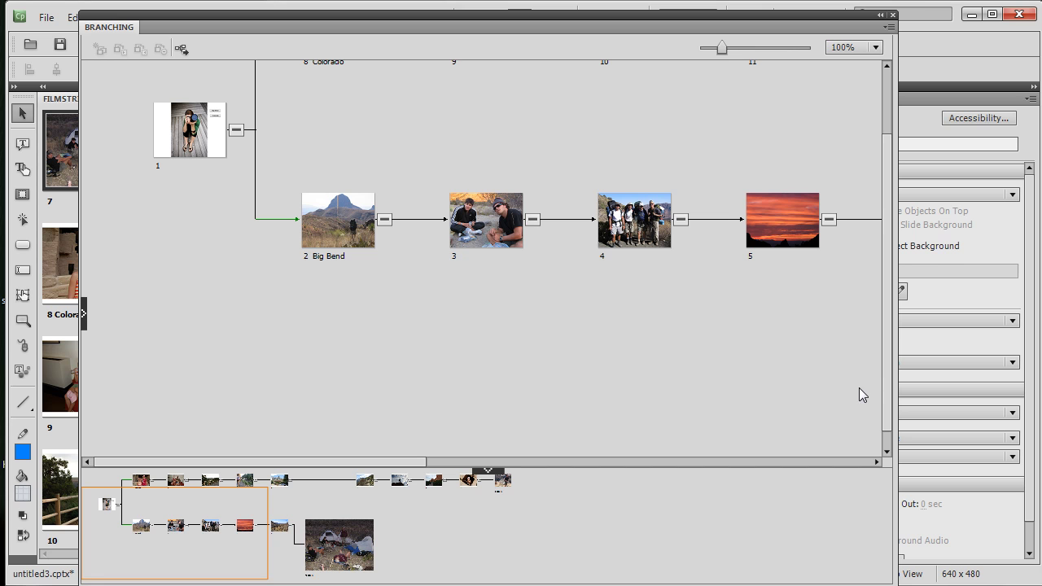
pyautogui.moveTo(887, 171); pyautogui.dragTo(888, 102)
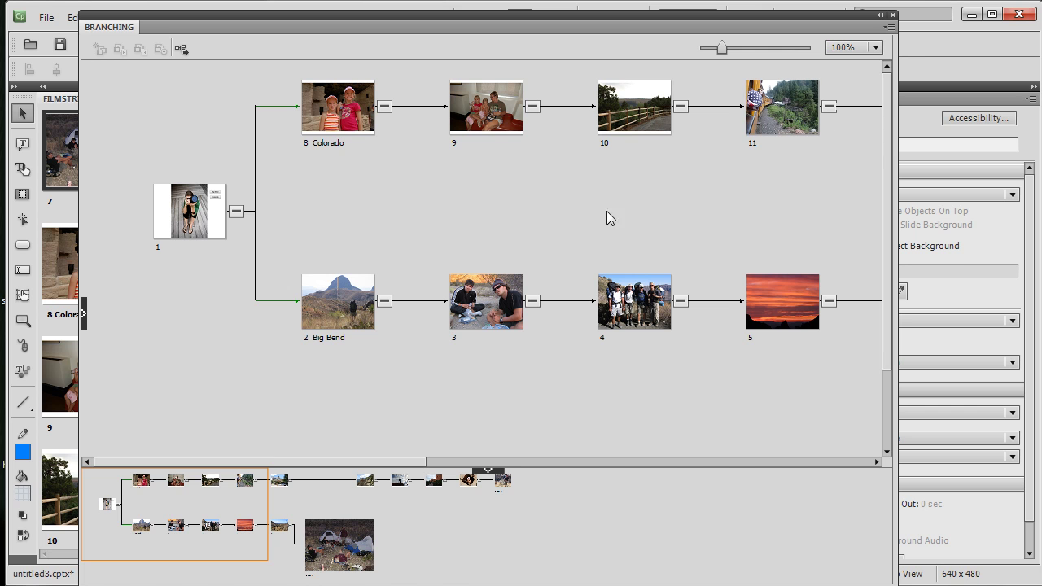
pyautogui.moveTo(267, 495); pyautogui.dragTo(175, 531)
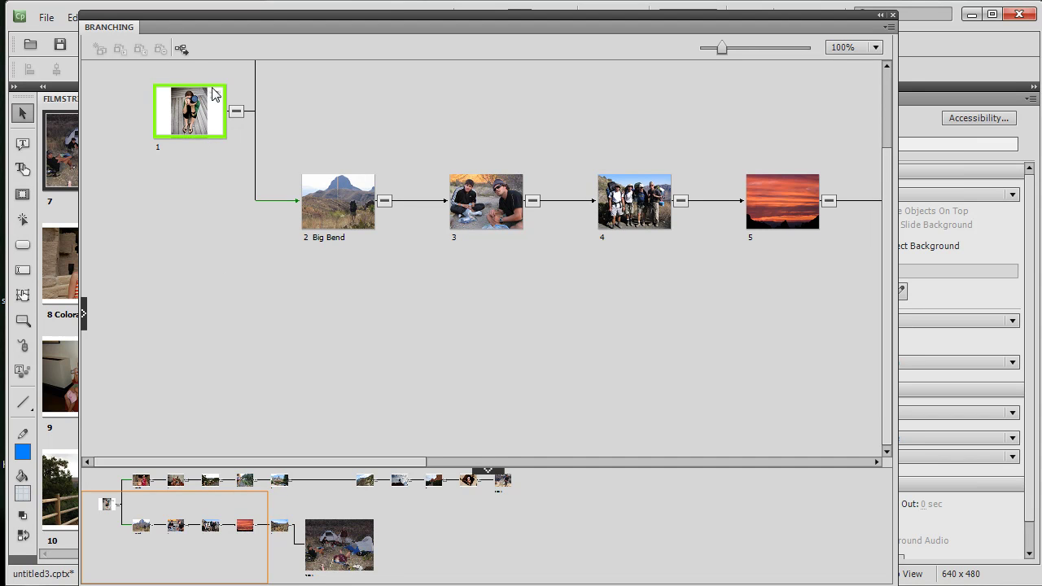
# Export the branching view to the Desktop as JPEG 'Branch info', replacing the existing file.
pyautogui.click(182, 49)
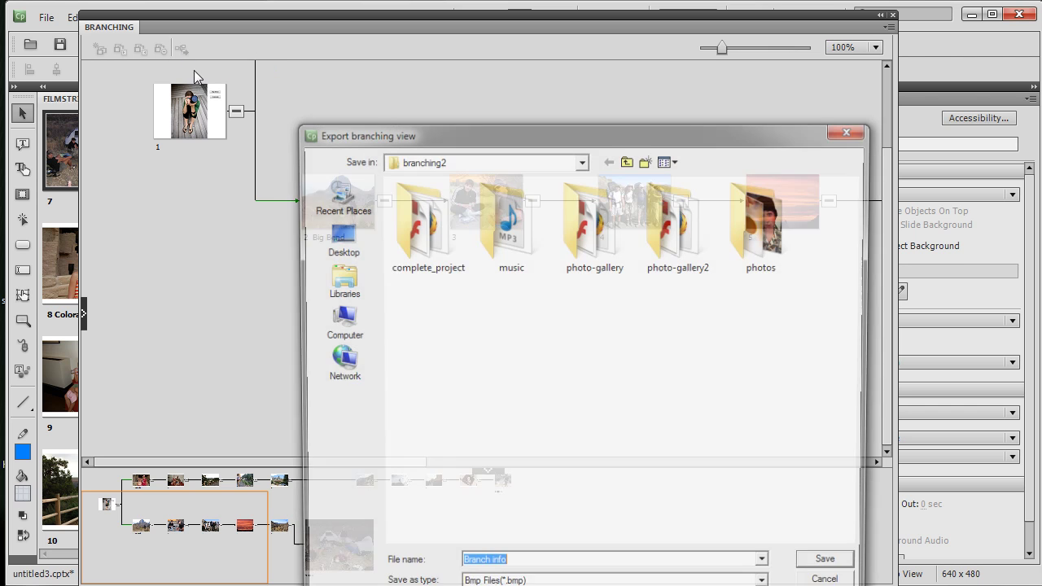
pyautogui.moveTo(451, 132); pyautogui.dragTo(306, 89)
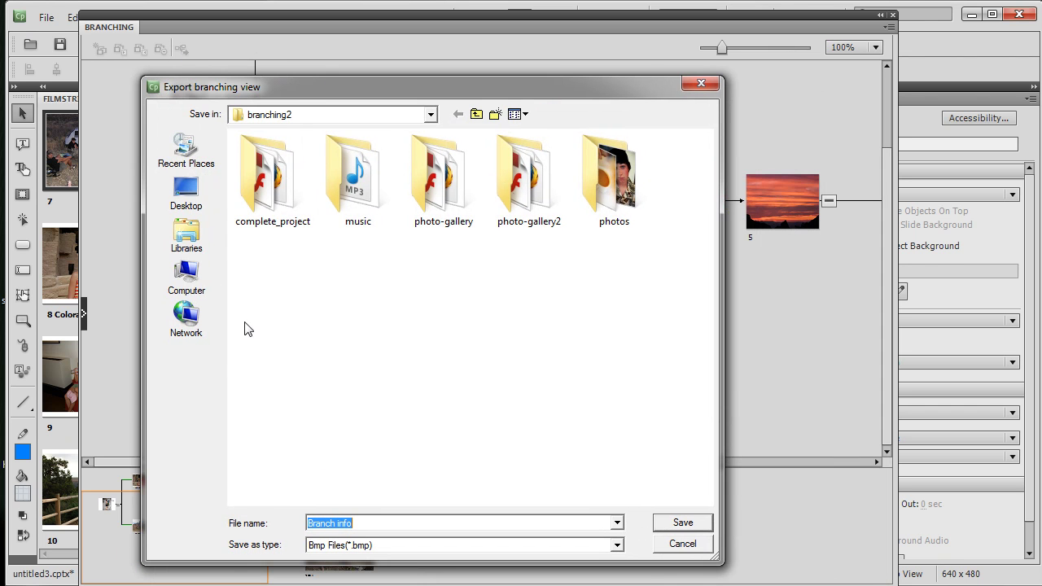
pyautogui.click(193, 196)
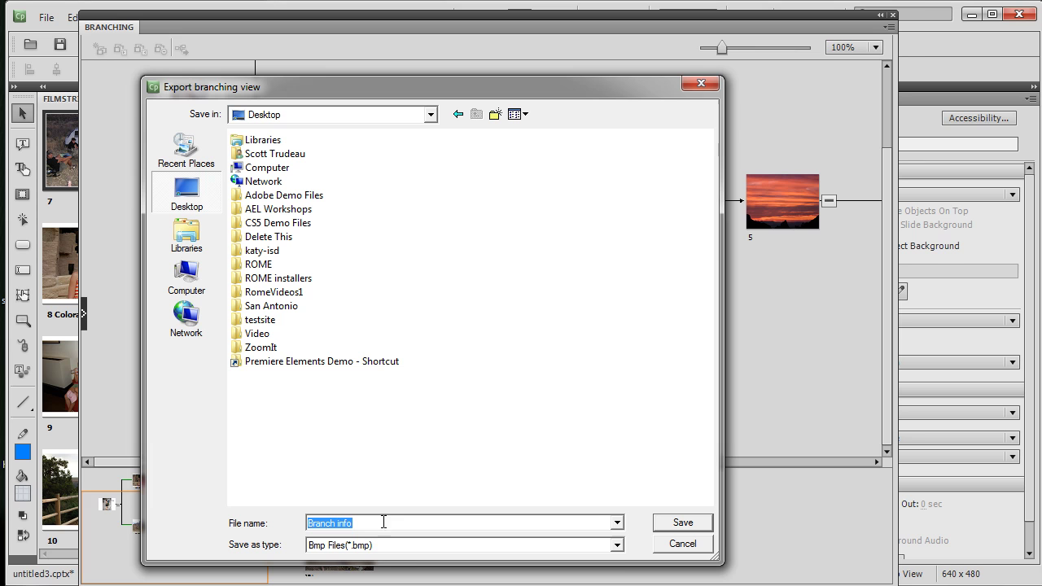
pyautogui.click(616, 545)
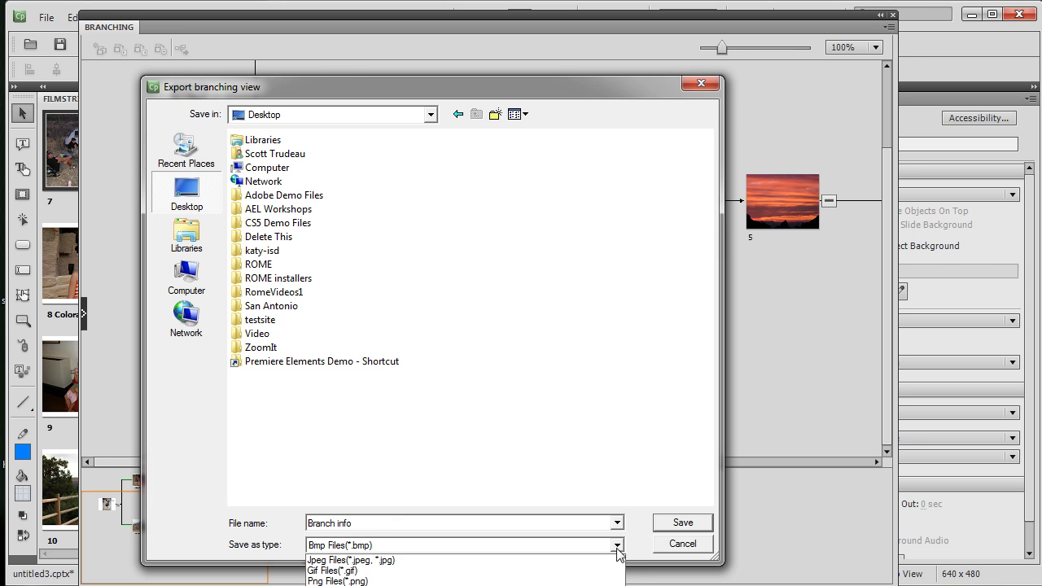
pyautogui.click(351, 561)
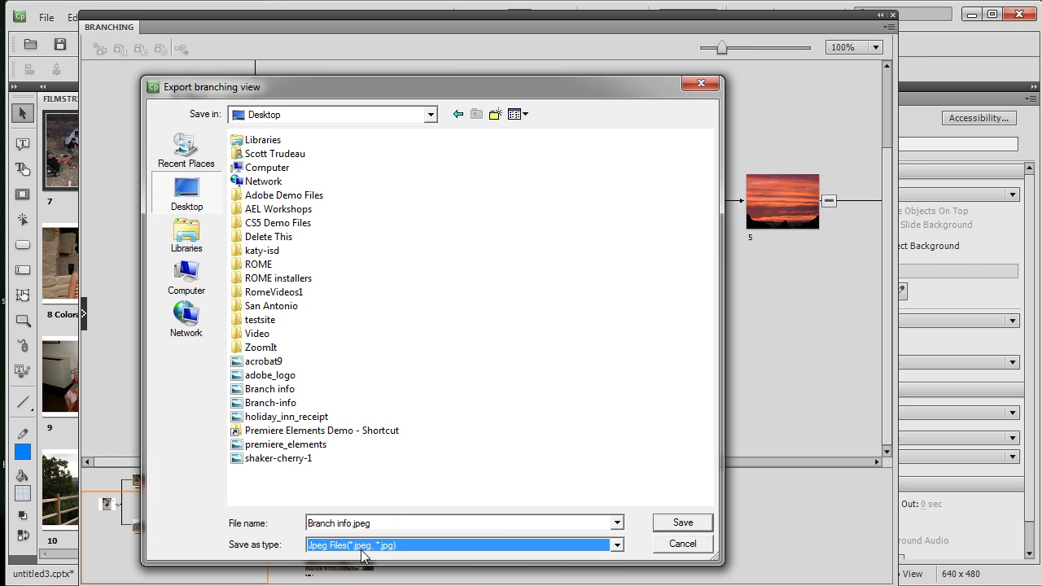
pyautogui.click(665, 518)
pyautogui.click(724, 424)
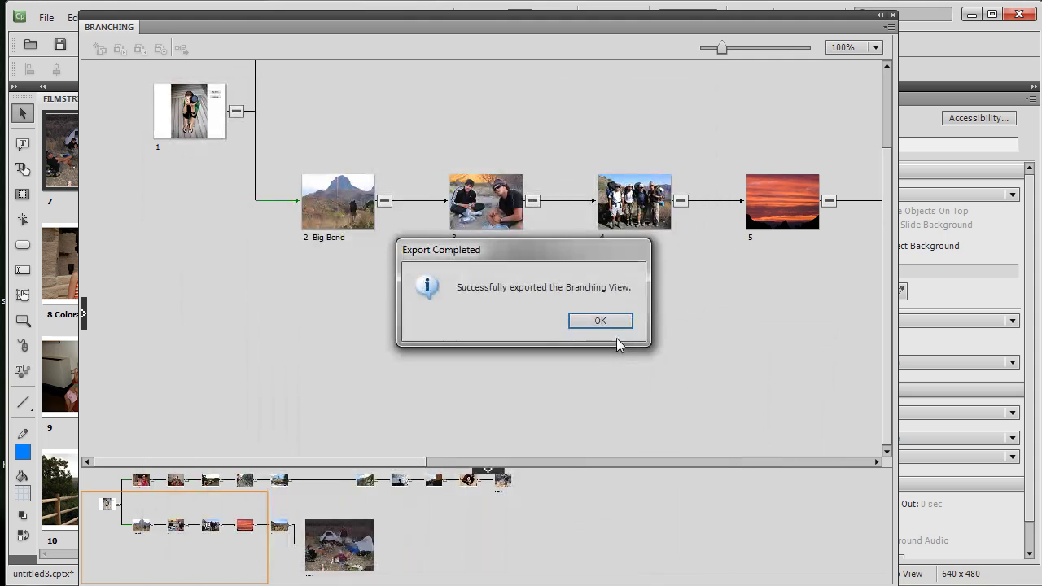
pyautogui.click(627, 319)
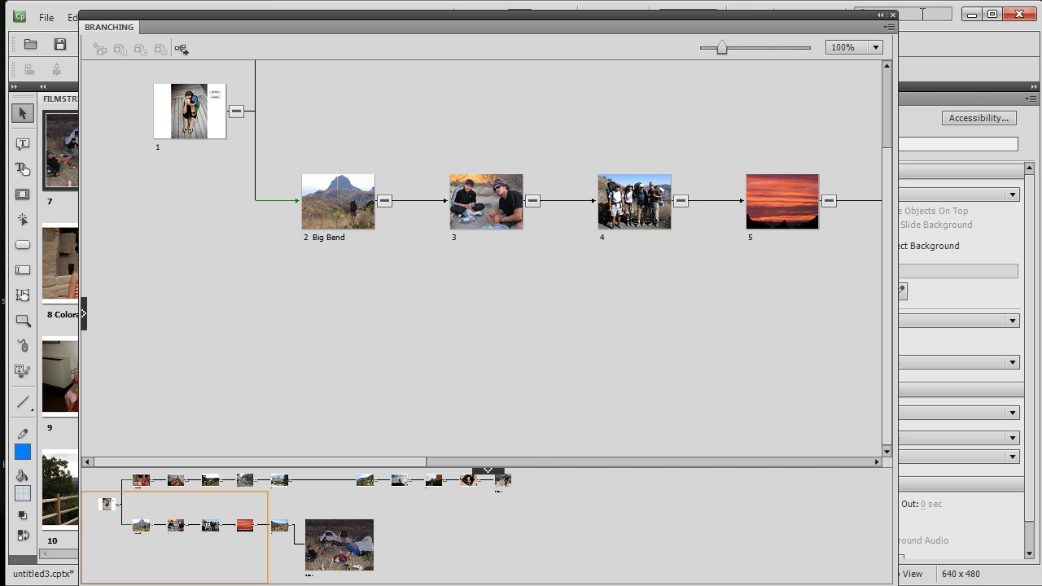
# Select all slides and swap the project background for a #333333 stage colour.
pyautogui.click(892, 15)
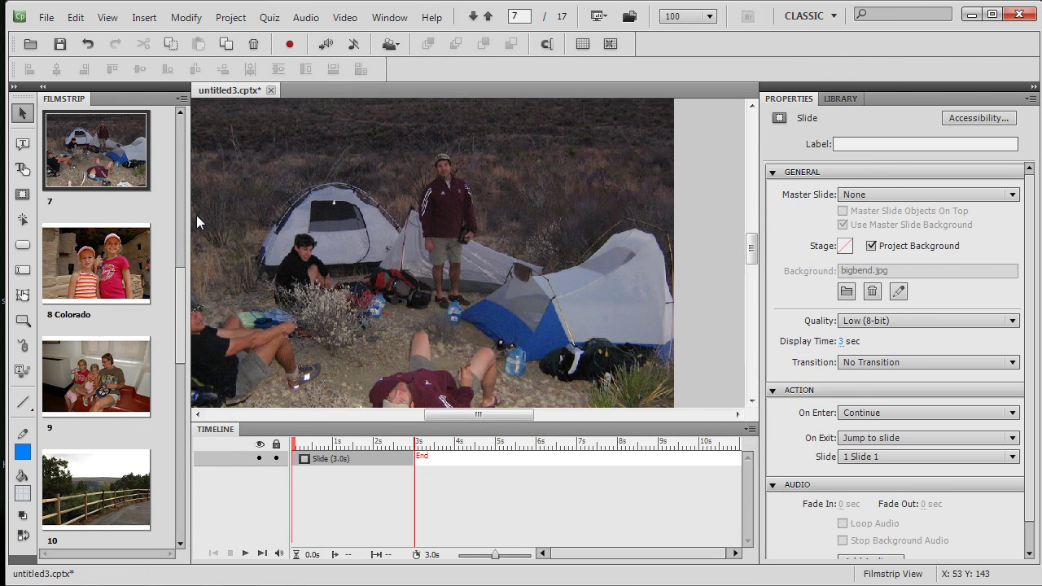
pyautogui.moveTo(175, 301); pyautogui.dragTo(176, 150)
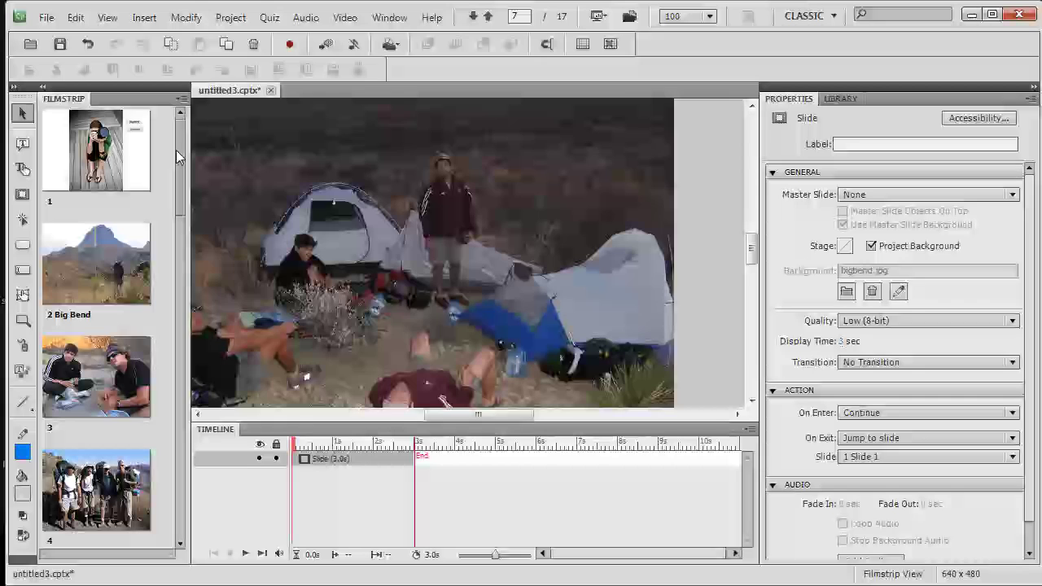
pyautogui.click(128, 147)
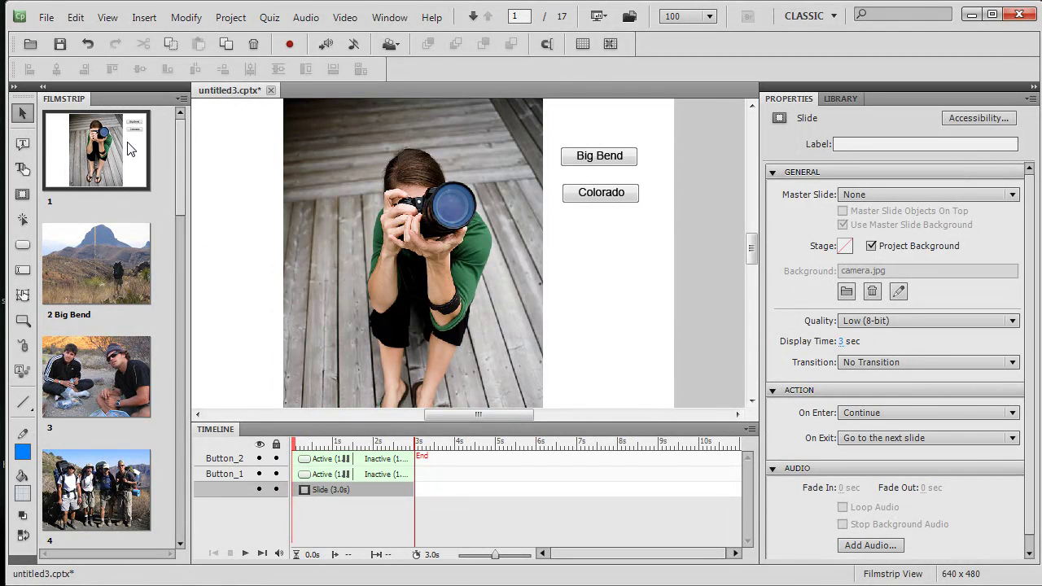
pyautogui.hotkey('ctrl', 'a')
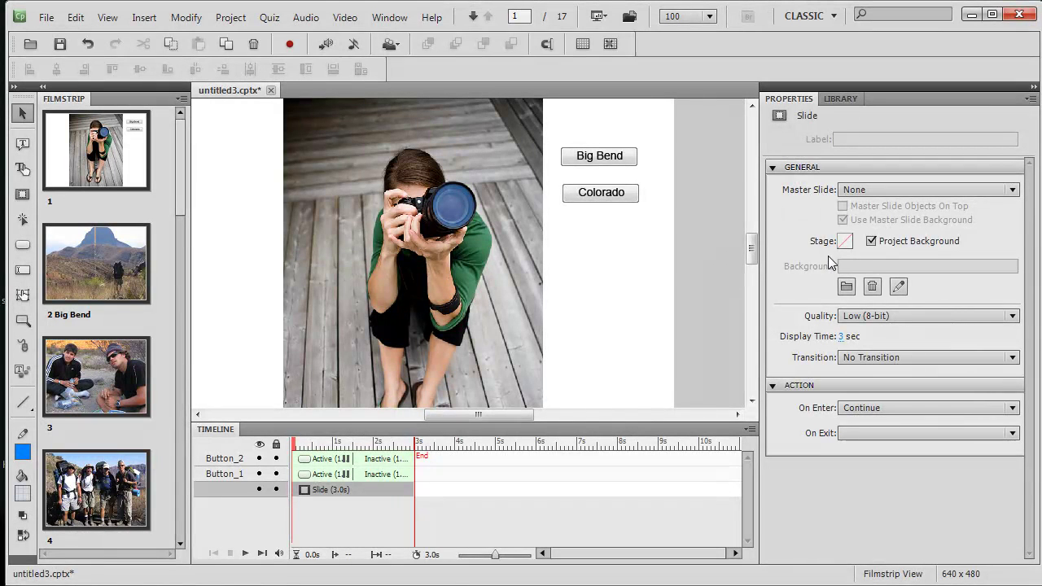
pyautogui.click(872, 241)
pyautogui.click(845, 242)
pyautogui.click(860, 284)
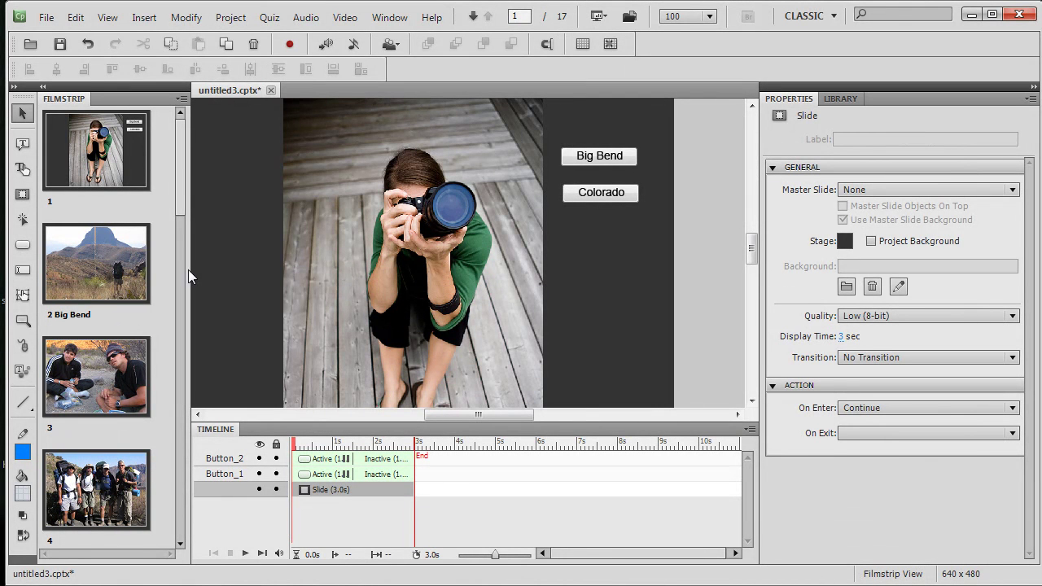
# Give all slides a Fade transition.
pyautogui.moveTo(181, 202)
pyautogui.mouseDown()
pyautogui.moveTo(181, 228)
pyautogui.moveTo(181, 202)
pyautogui.mouseUp()
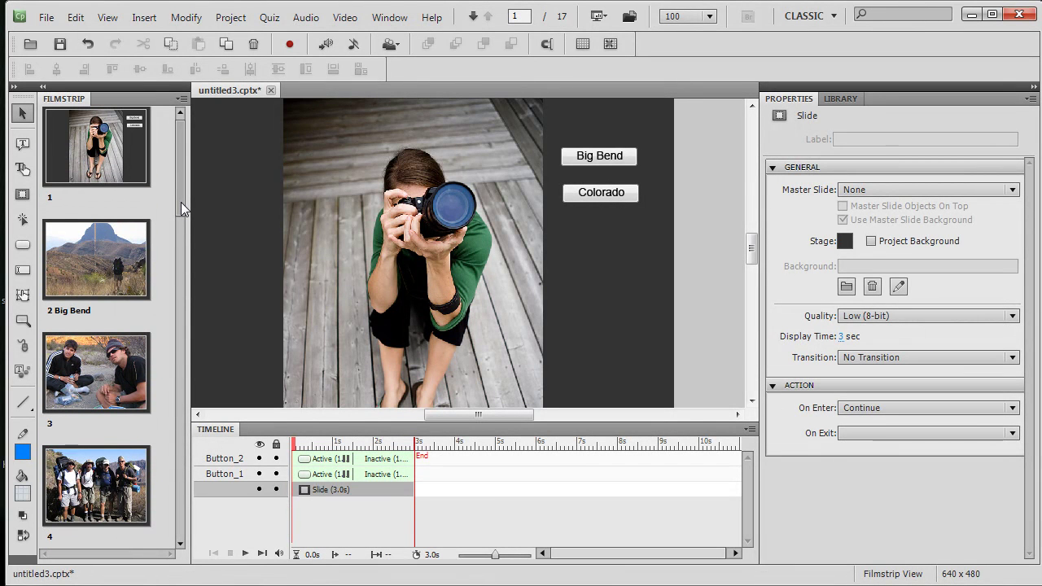
pyautogui.click(879, 365)
pyautogui.click(878, 413)
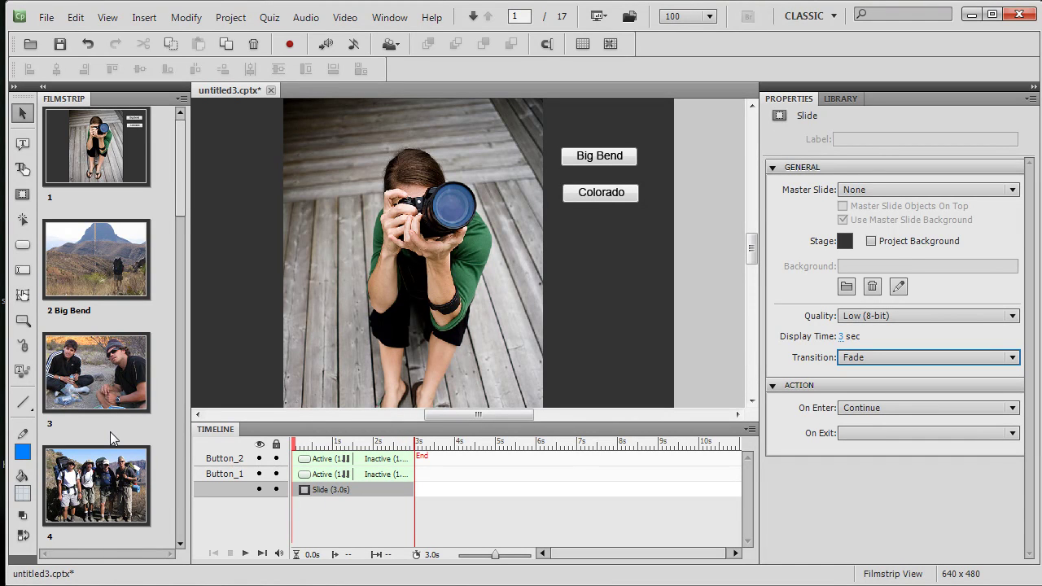
pyautogui.click(86, 147)
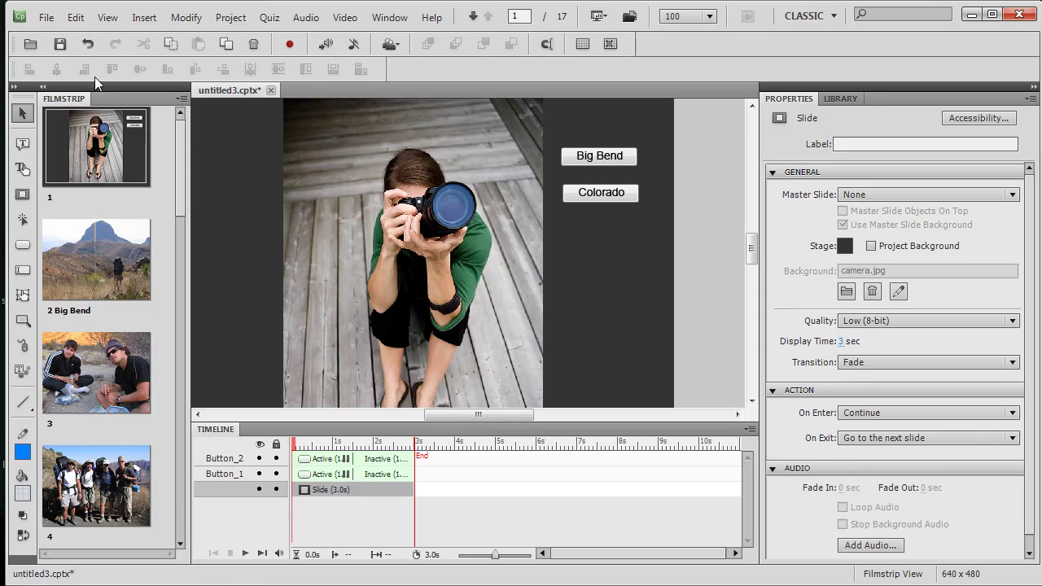
pyautogui.click(108, 18)
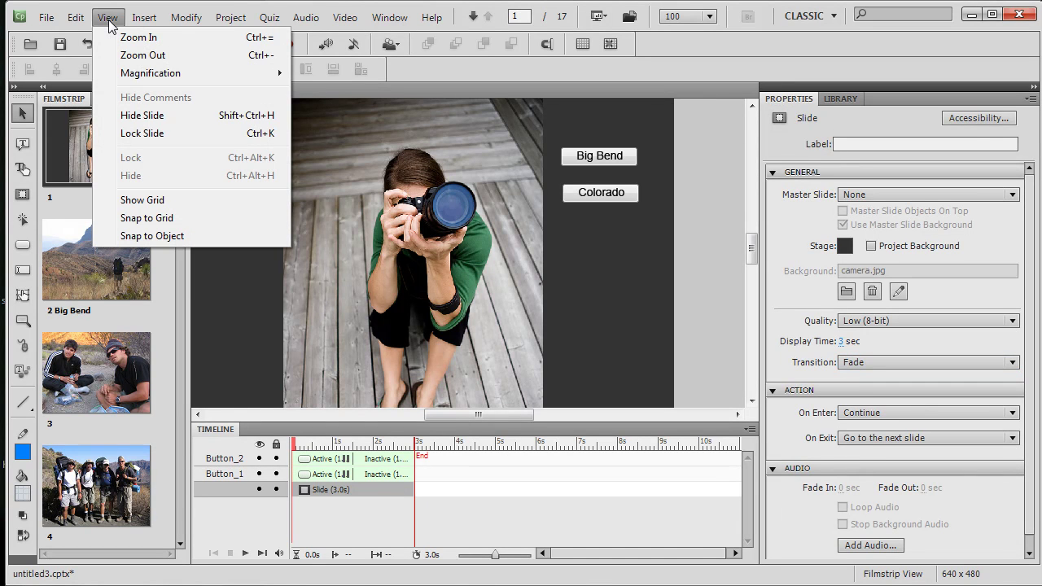
pyautogui.moveTo(48, 22)
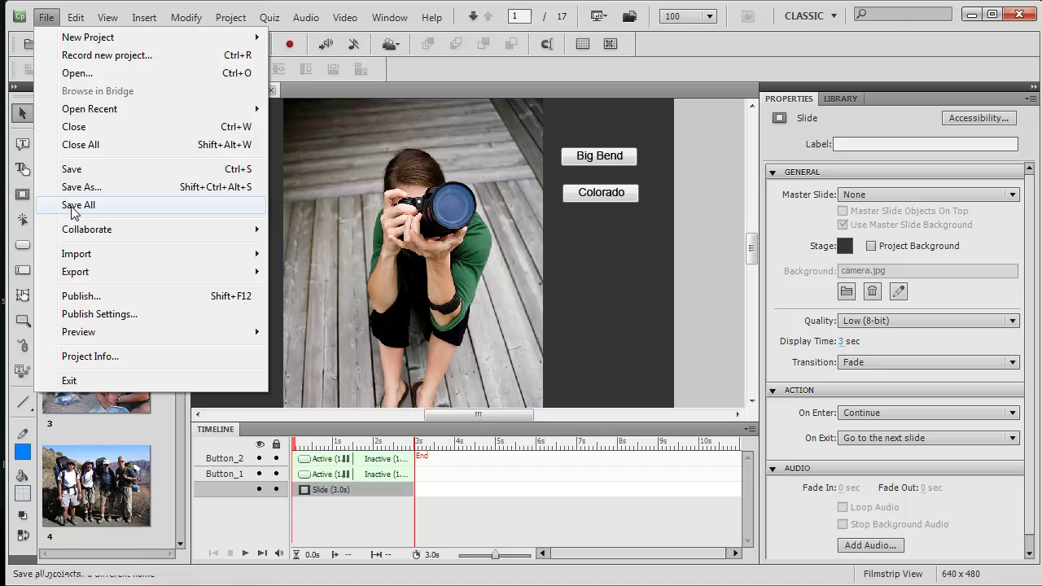
pyautogui.moveTo(90, 332)
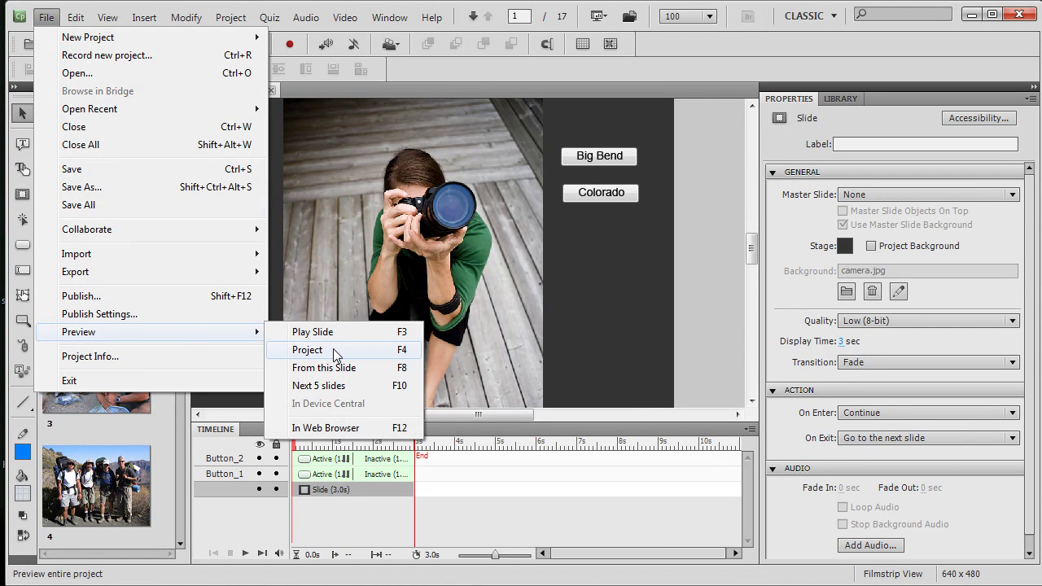
pyautogui.click(404, 351)
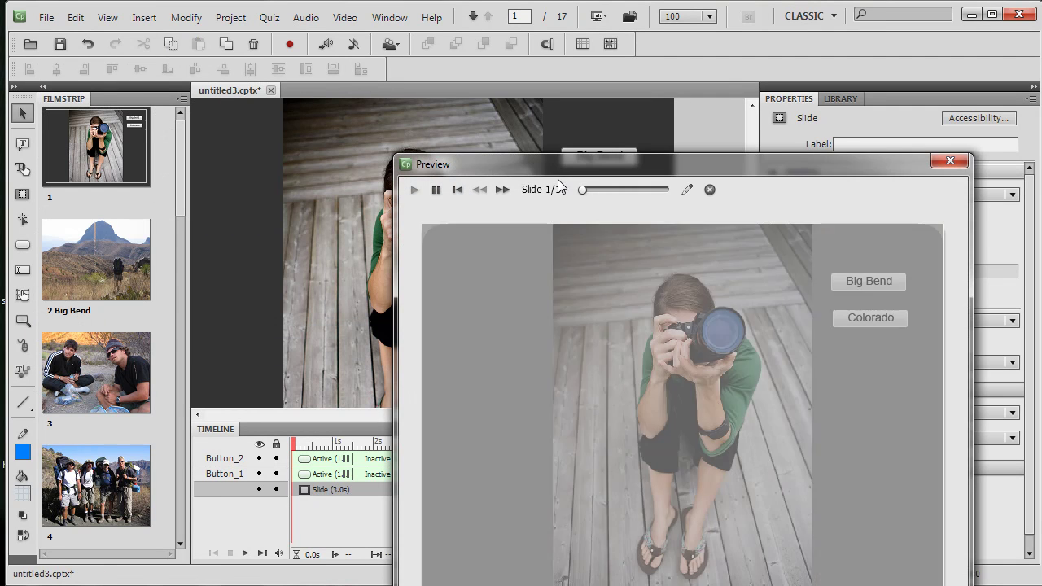
pyautogui.moveTo(539, 173); pyautogui.dragTo(230, 17)
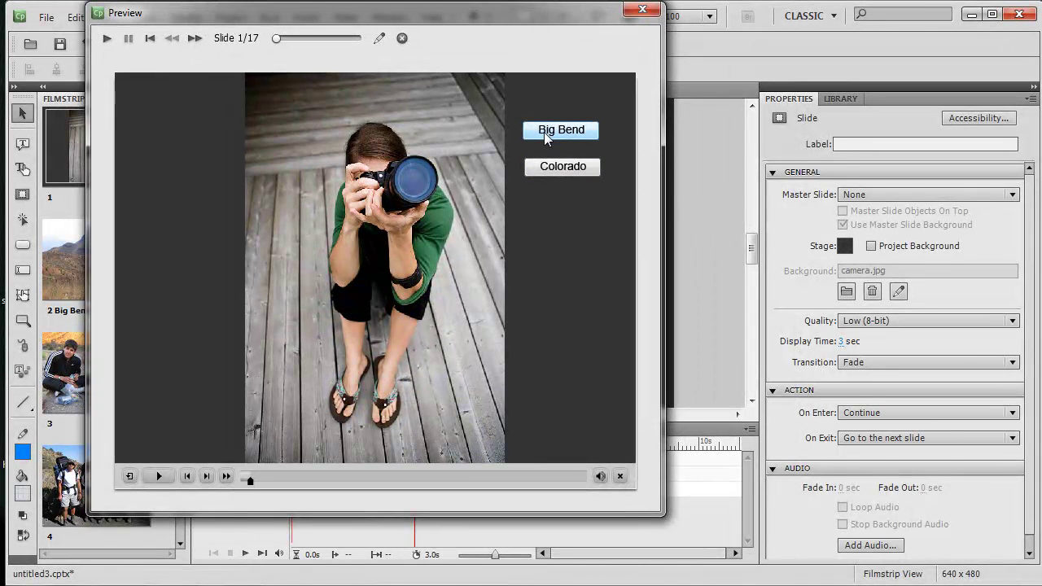
pyautogui.click(544, 130)
pyautogui.click(642, 9)
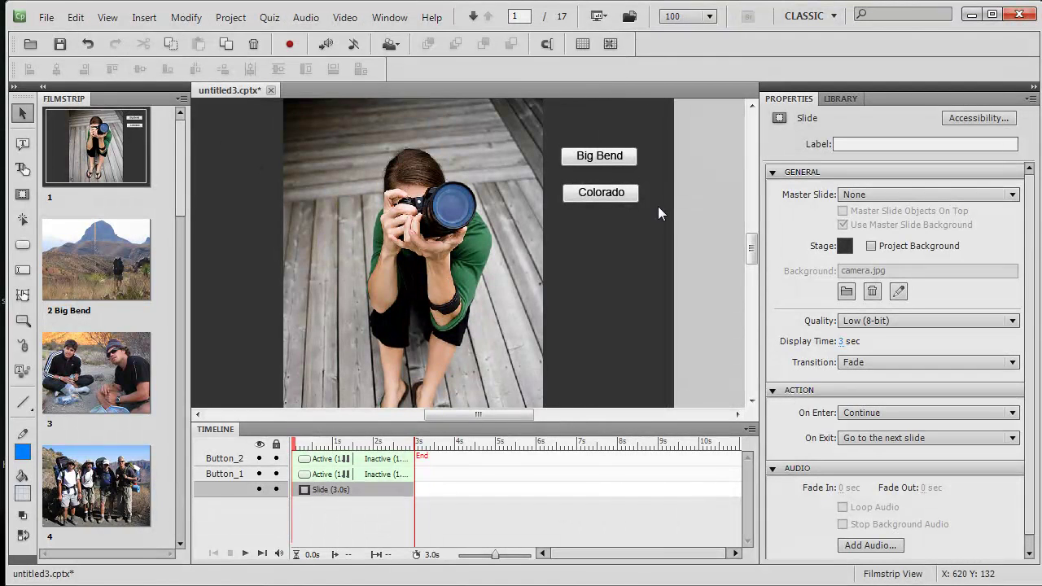